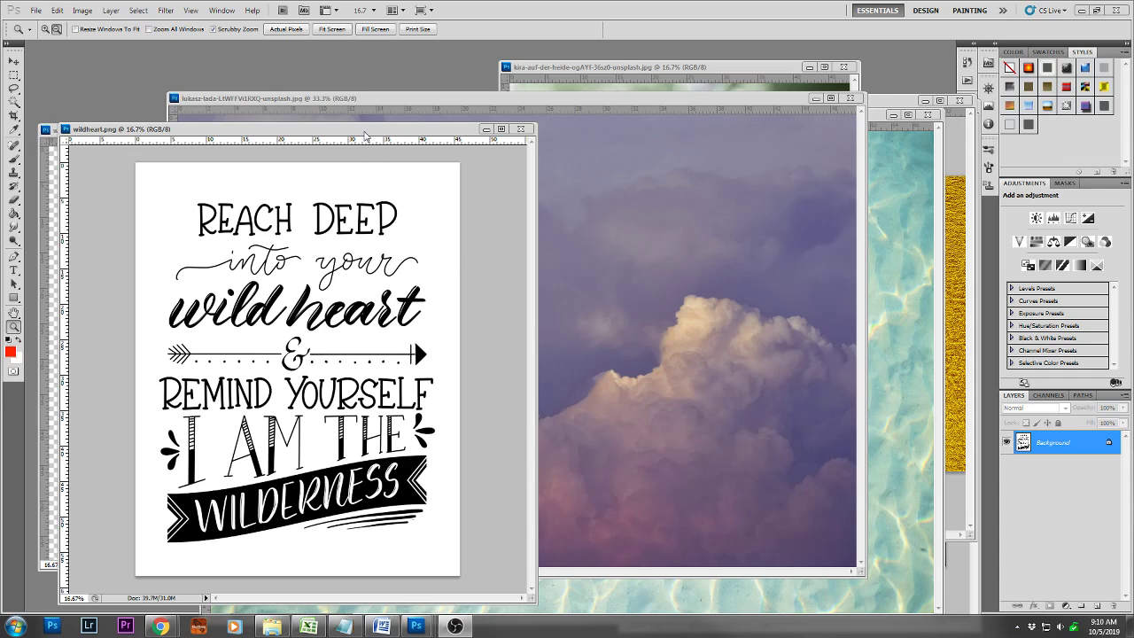
Close the wildheart.png version with the white background and bring the transparent wildheart.png in front of the cloud photo
left_click(521, 128)
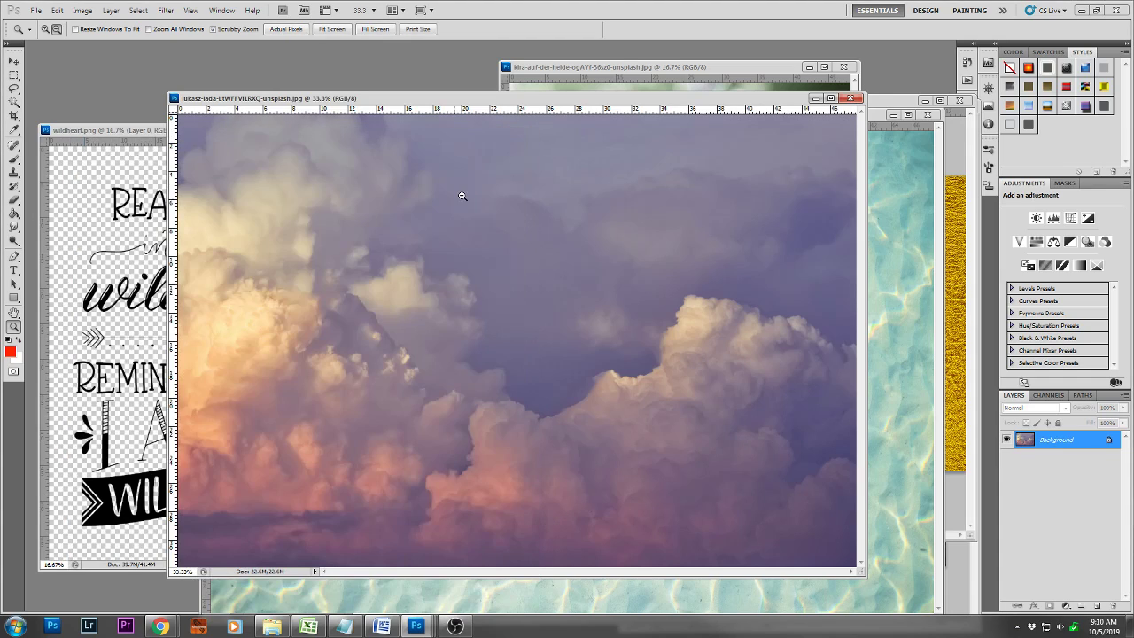
left_click(106, 131)
left_click_drag(127, 131, 508, 121)
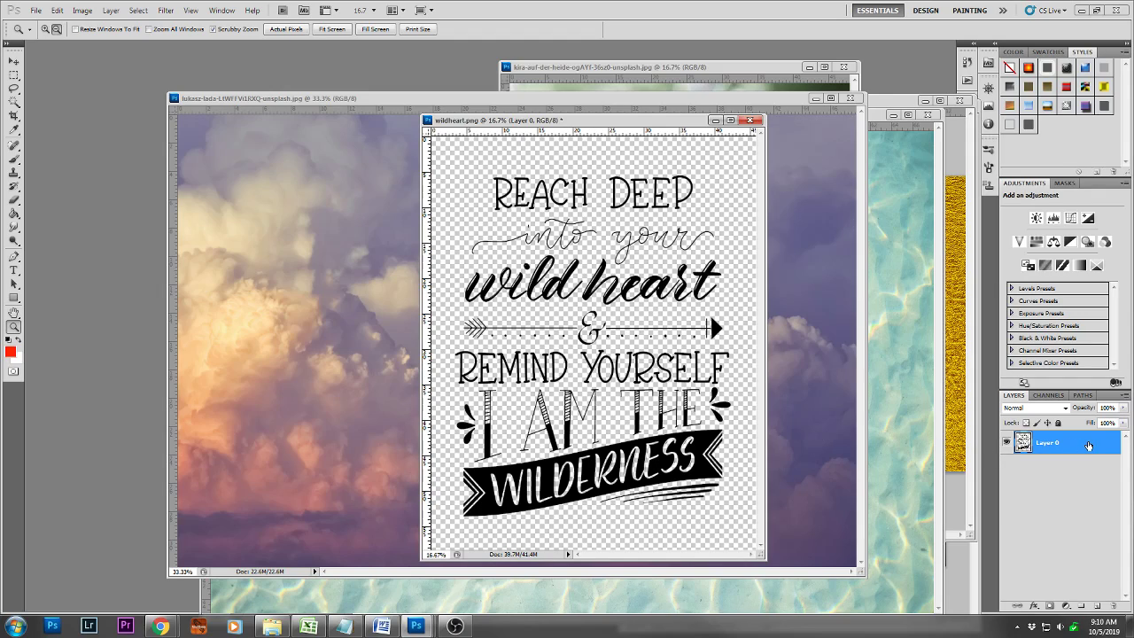
Add a blank layer beneath the lettering in wildheart.png and toggle the lettering's visibility to check it
left_click(1099, 605)
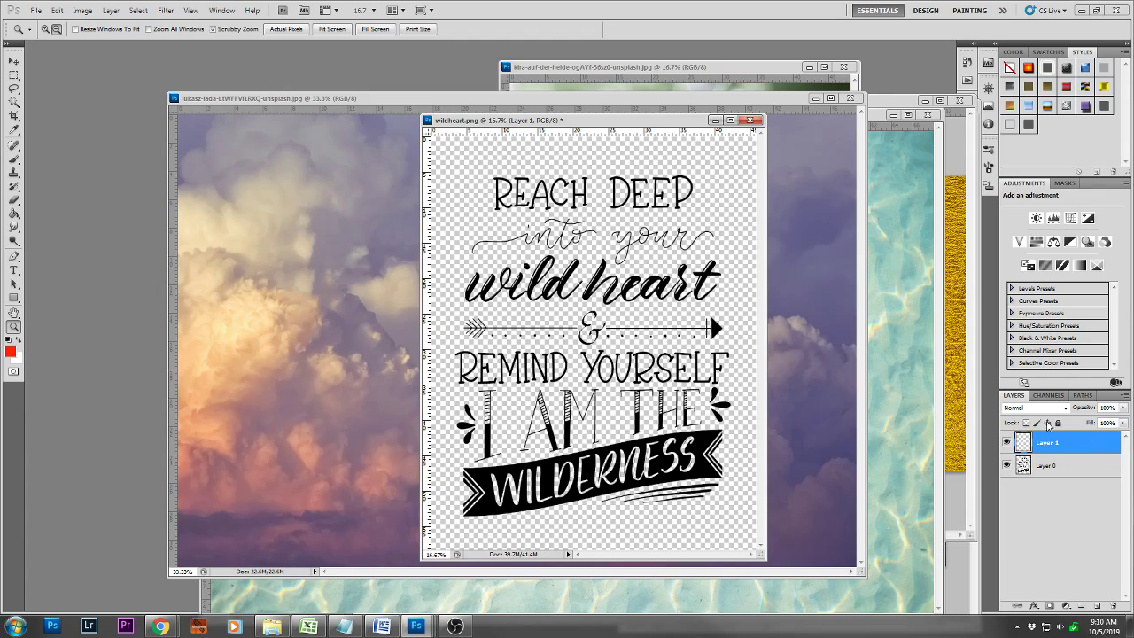
left_click_drag(1056, 444, 1059, 467)
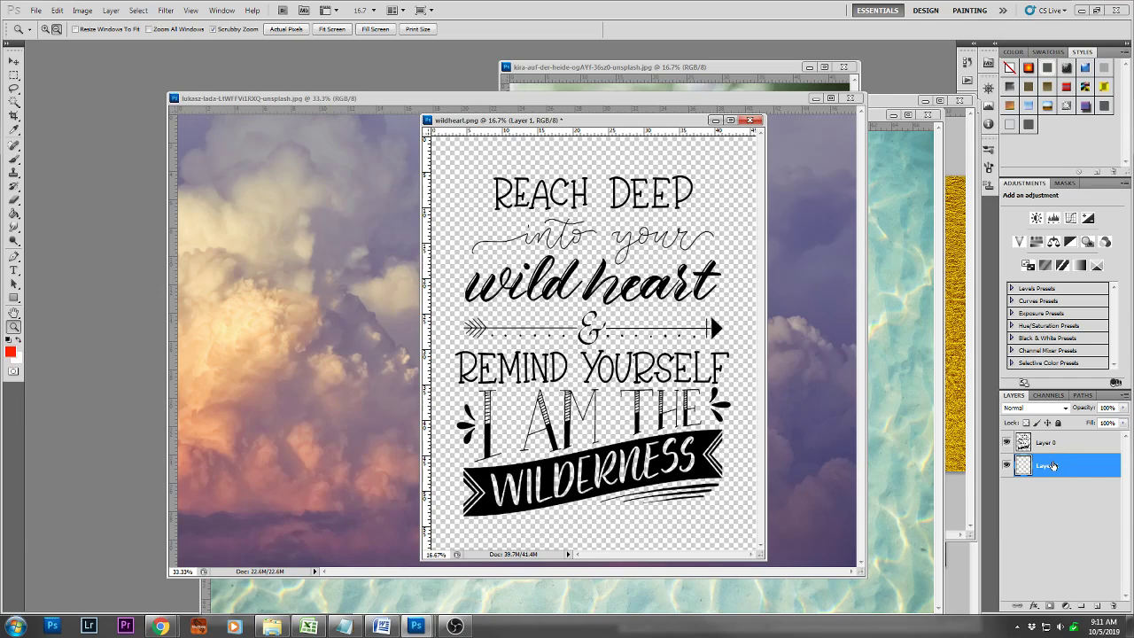
left_click(1007, 443)
left_click(1008, 443)
Apply a white Color Overlay at 100% opacity with Normal blend mode to the lettering on Layer 0
left_click(1088, 445)
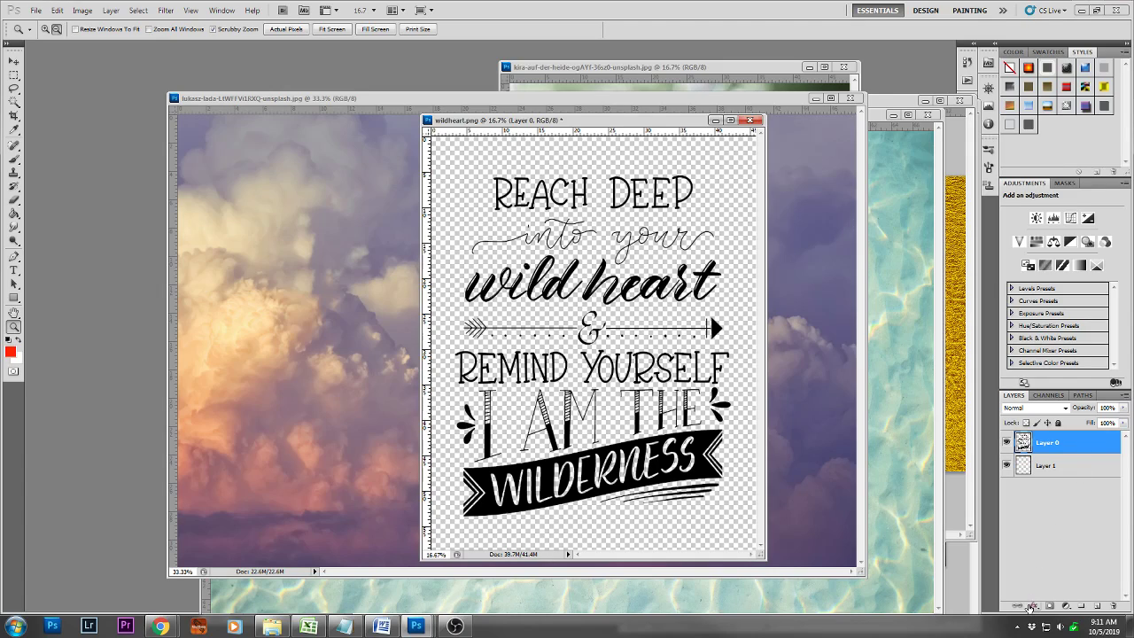
left_click(1033, 606)
left_click(1062, 557)
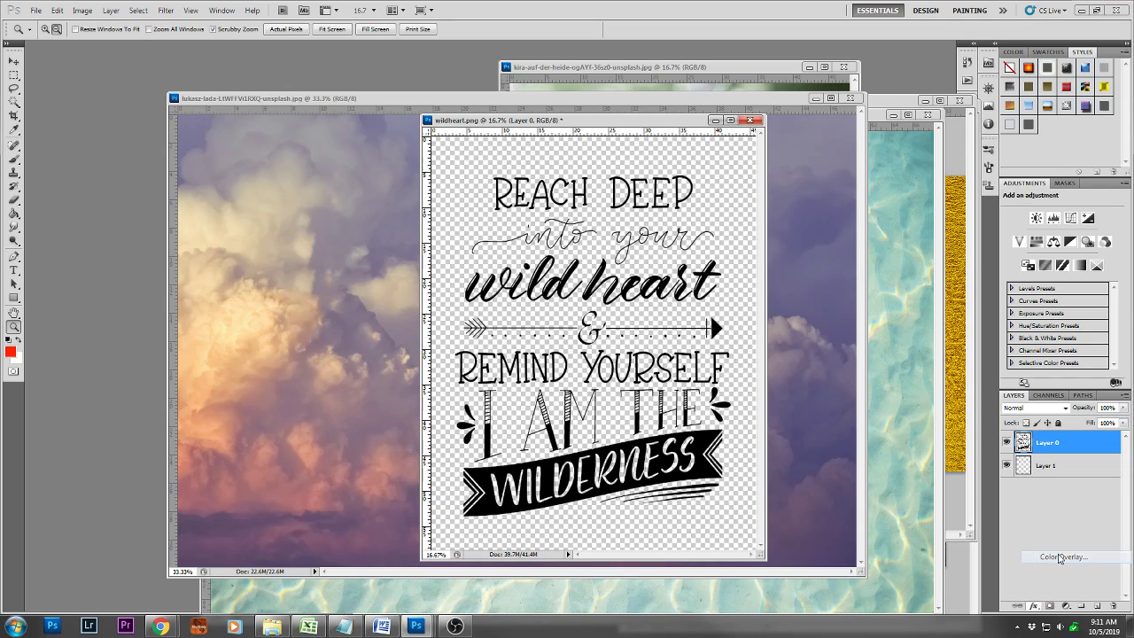
left_click_drag(714, 166, 824, 148)
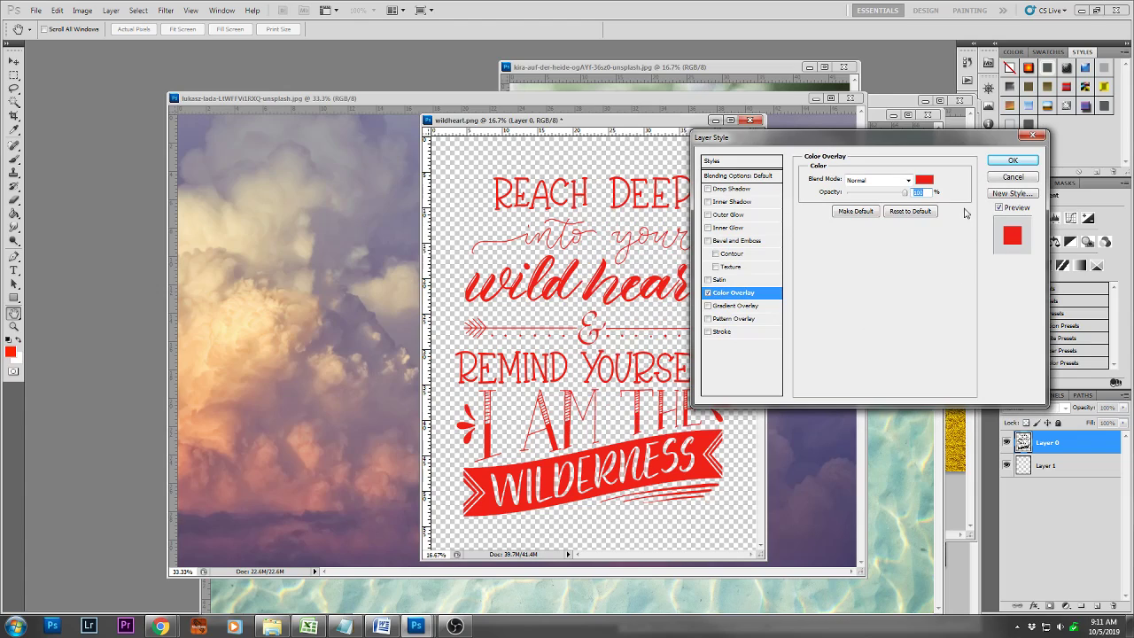
left_click(924, 181)
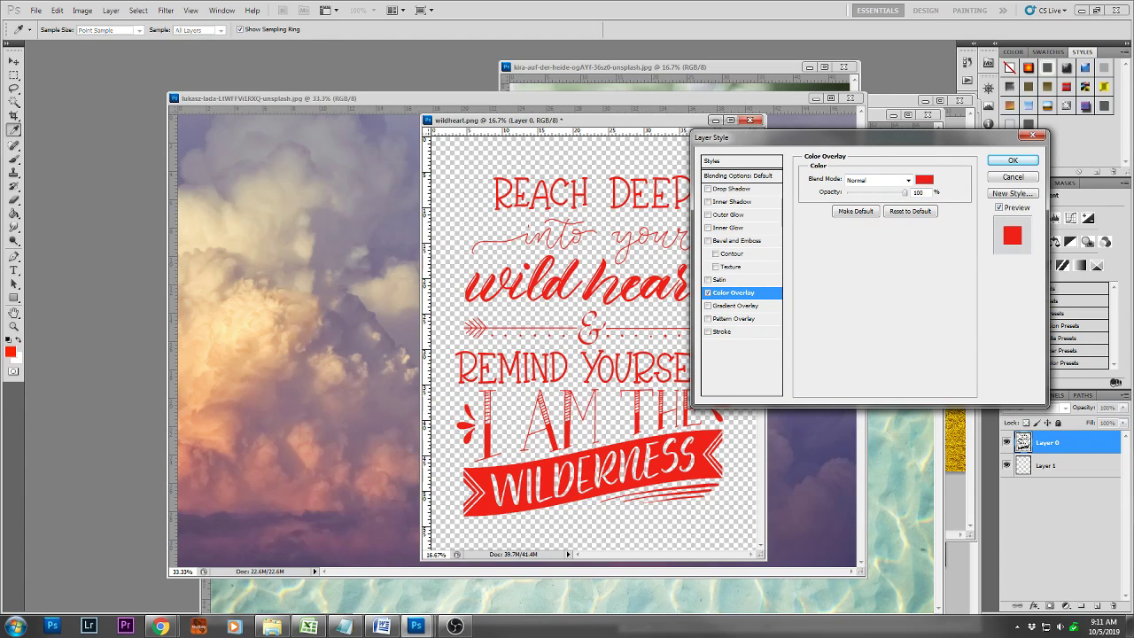
left_click(924, 181)
left_click_drag(616, 230, 741, 207)
left_click(592, 283)
left_click_drag(592, 284, 523, 212)
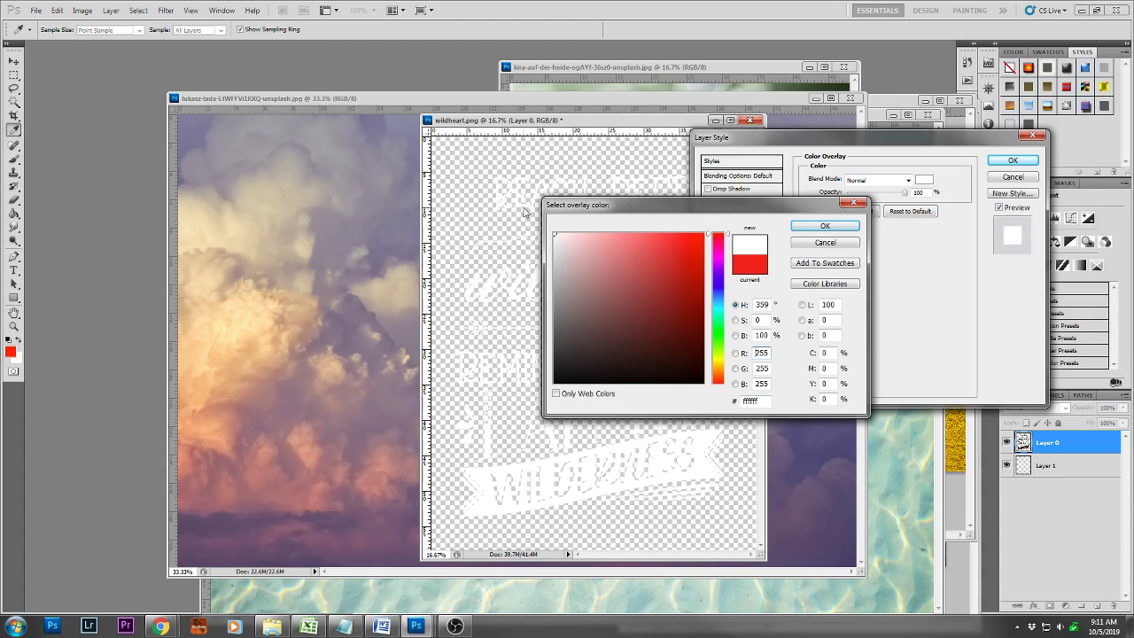
left_click(825, 226)
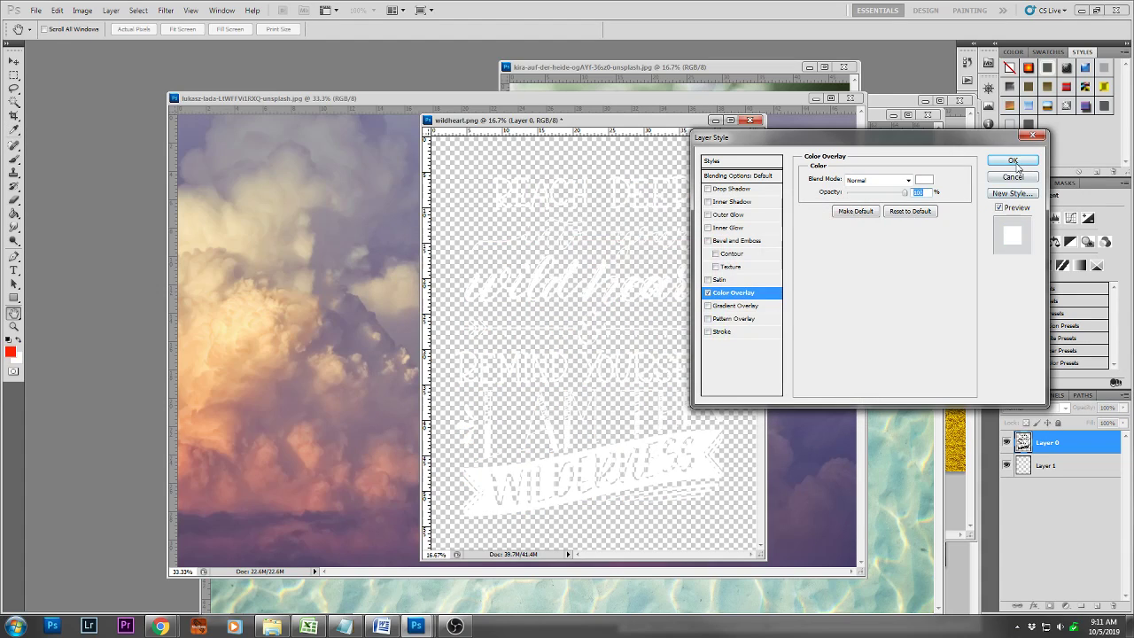
left_click(1013, 160)
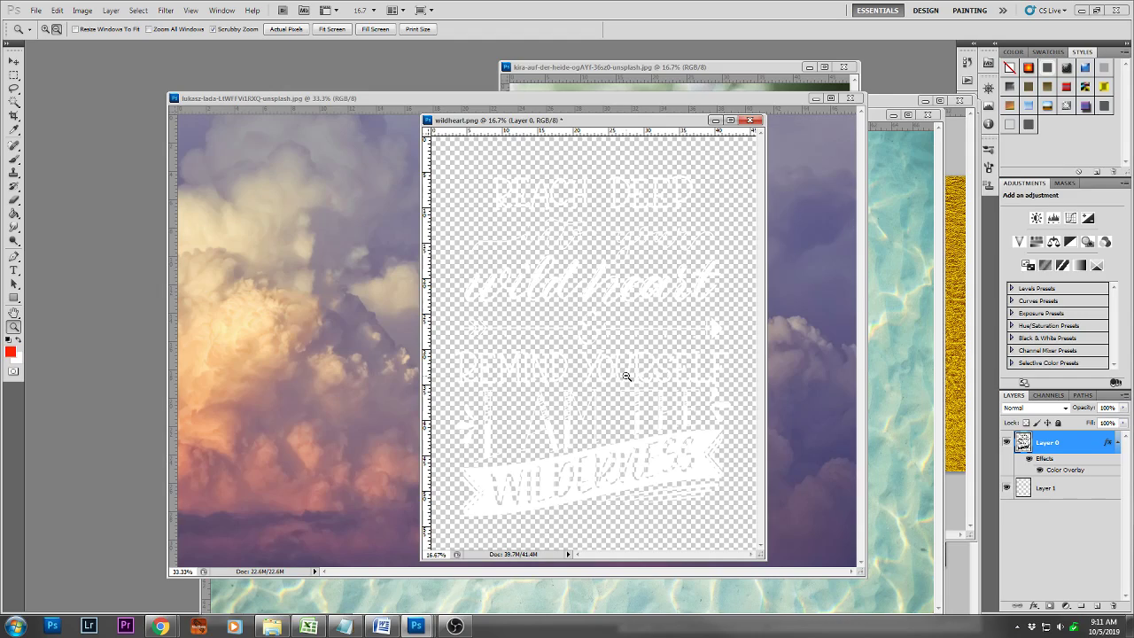
Switch to the Move tool and arrange the cloud photo and wildheart.png windows so both images are accessible
key("v")
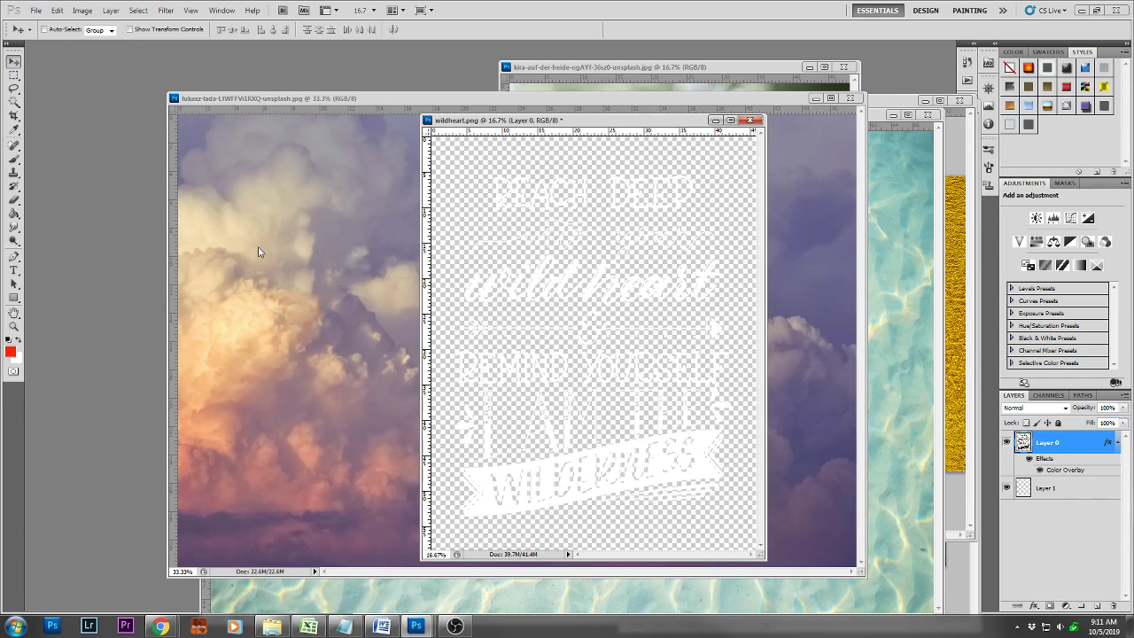
left_click(292, 274)
left_click_drag(517, 100, 401, 115)
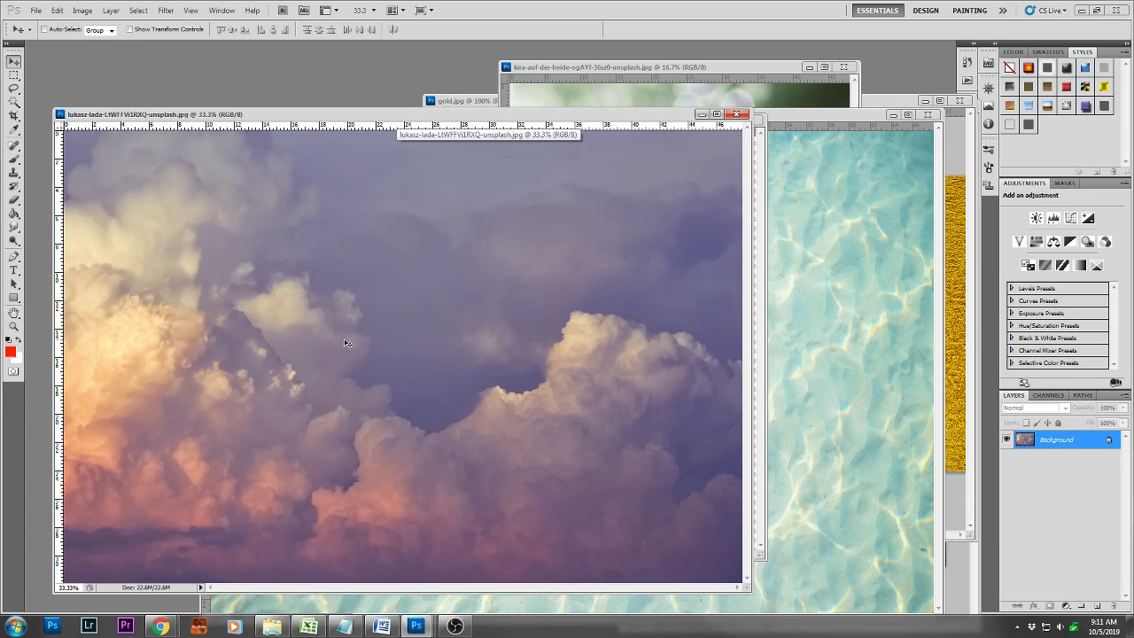
left_click(761, 197)
left_click_drag(672, 115, 797, 103)
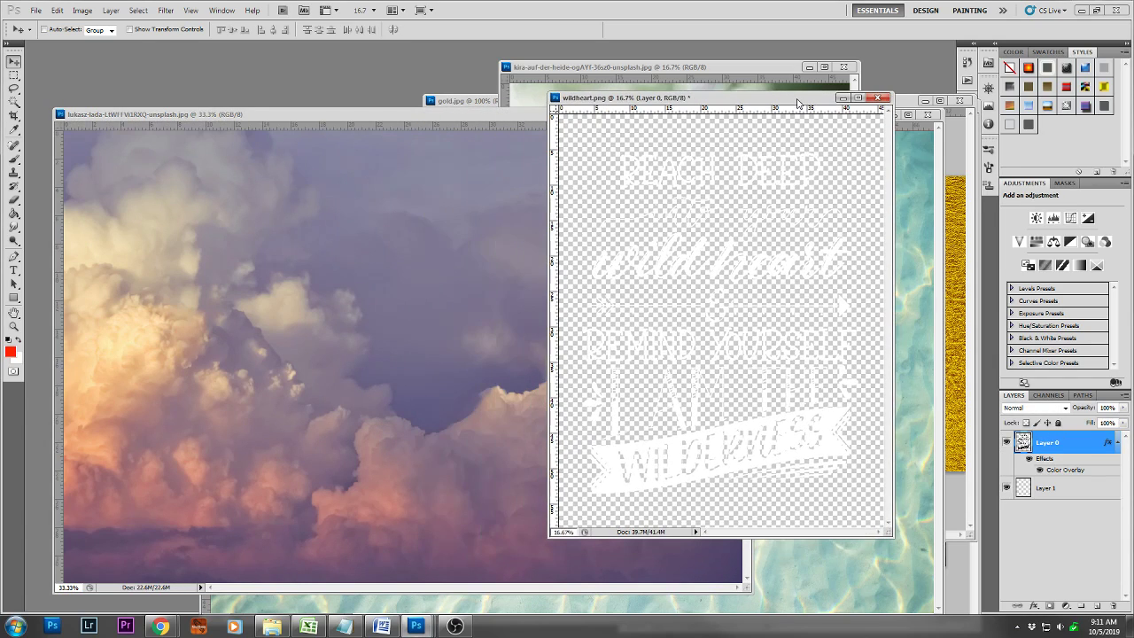
Copy the cloud photo into wildheart.png as a layer and scale it to about 193.5% to cover the canvas
left_click(488, 336)
left_click_drag(599, 352, 715, 216)
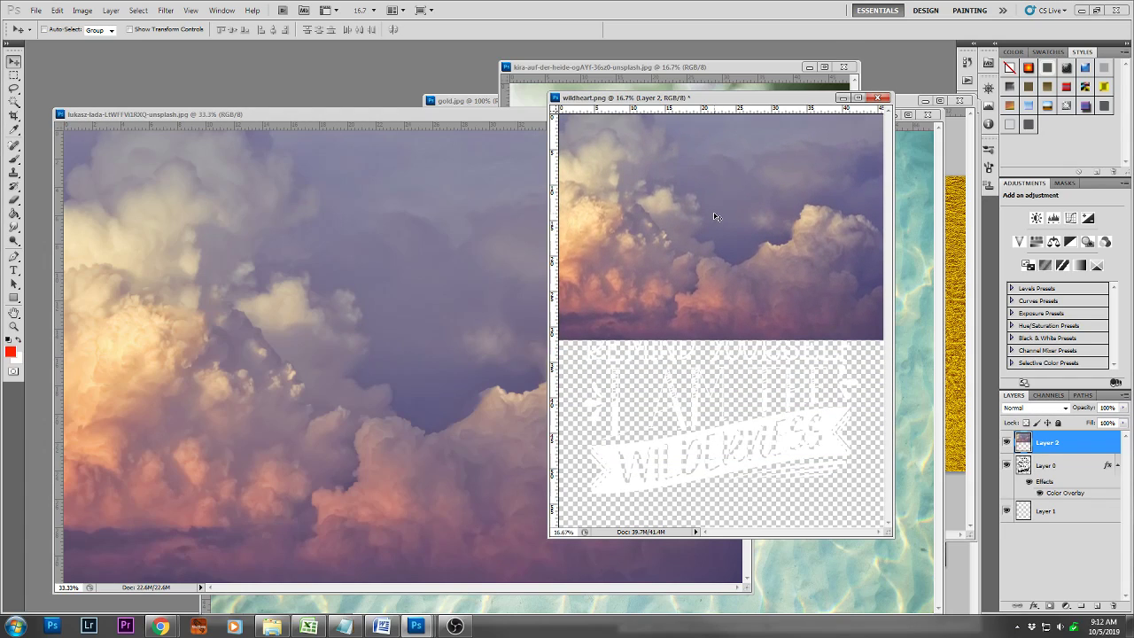
left_click_drag(616, 269, 667, 269)
key("ctrl+t")
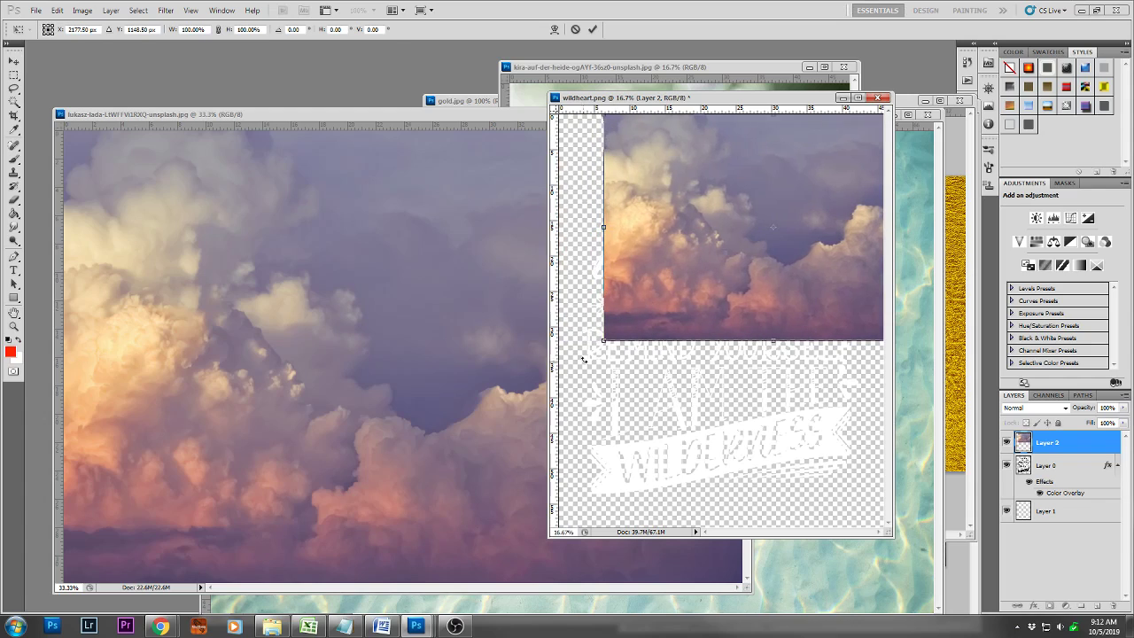
left_click_drag(601, 340, 428, 489)
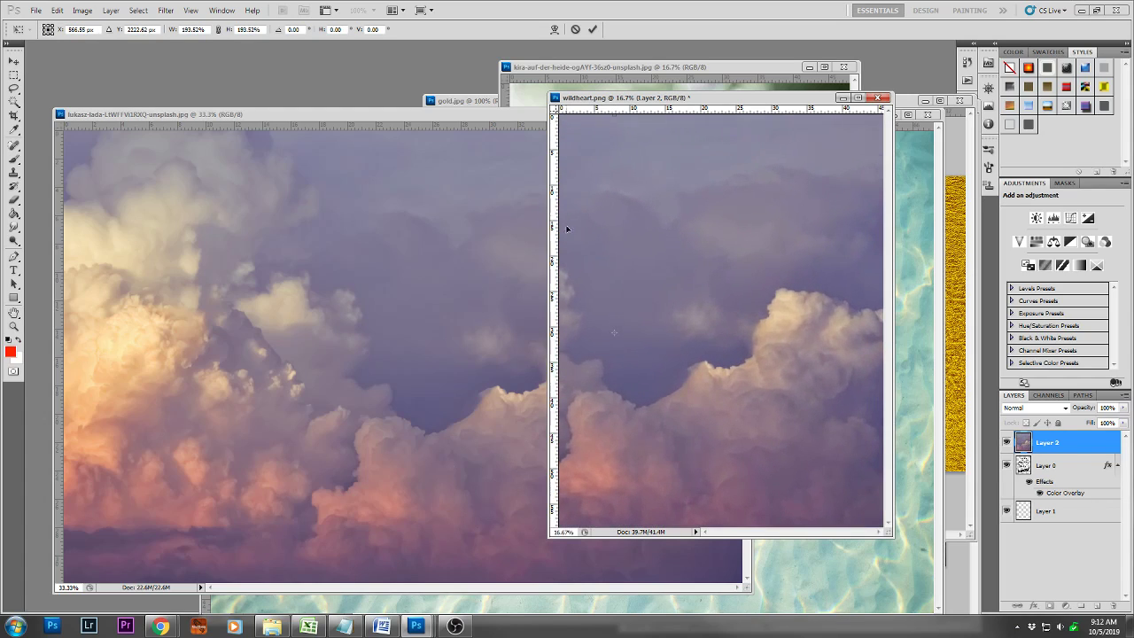
key("Return")
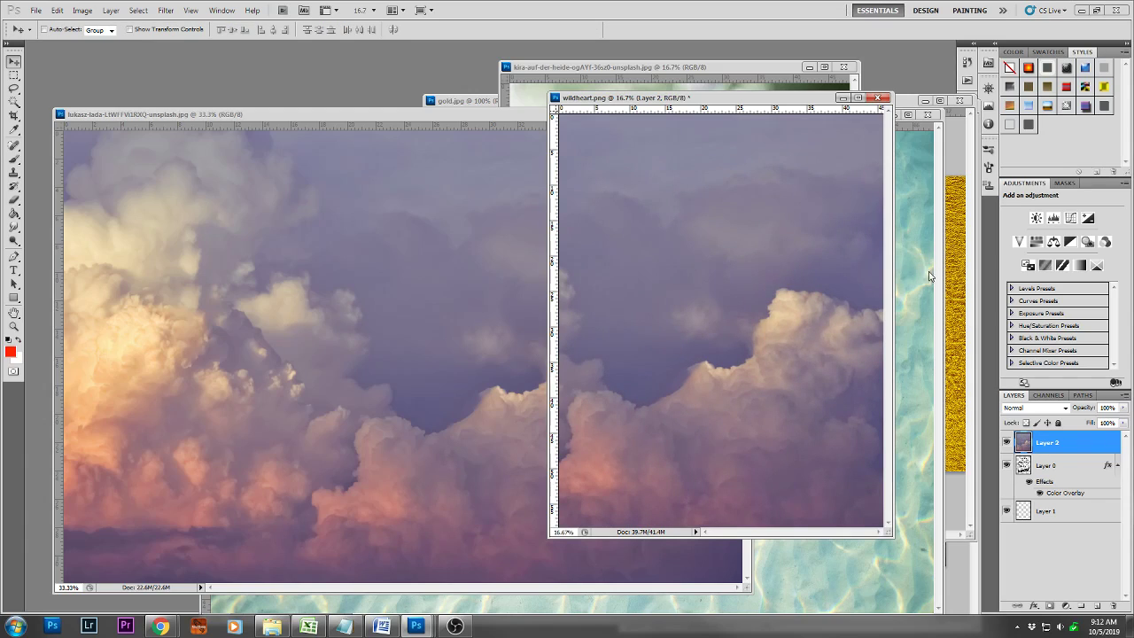
Reposition the enlarged clouds so the bright clouds fill the canvas, and place their layer beneath the white lettering
key("ctrl+t")
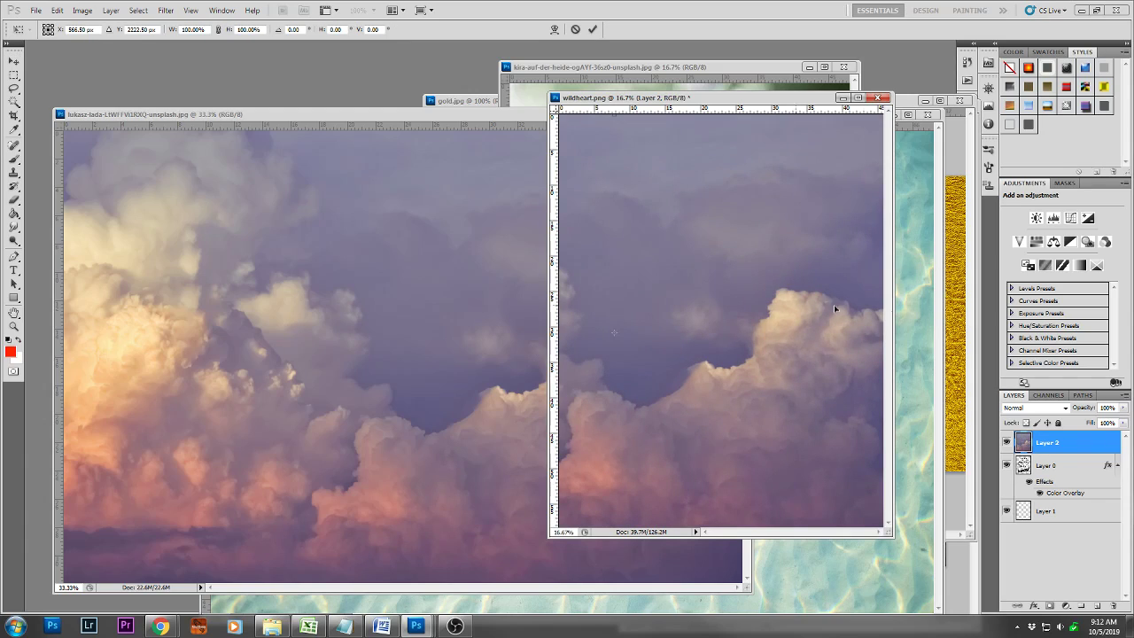
left_click_drag(643, 334, 798, 326)
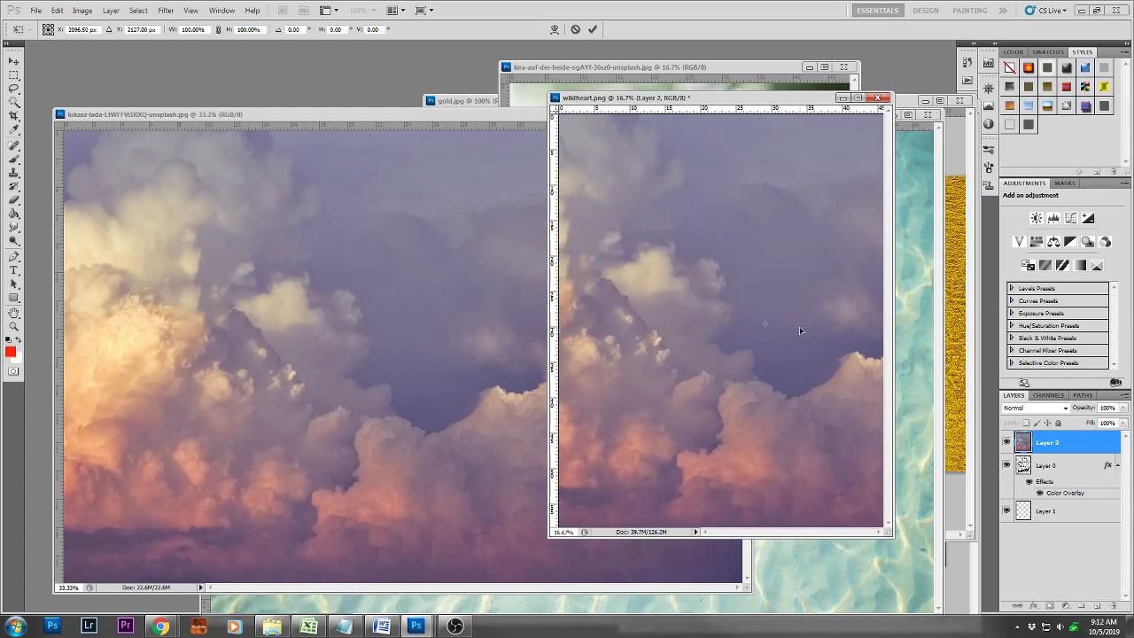
key("Return")
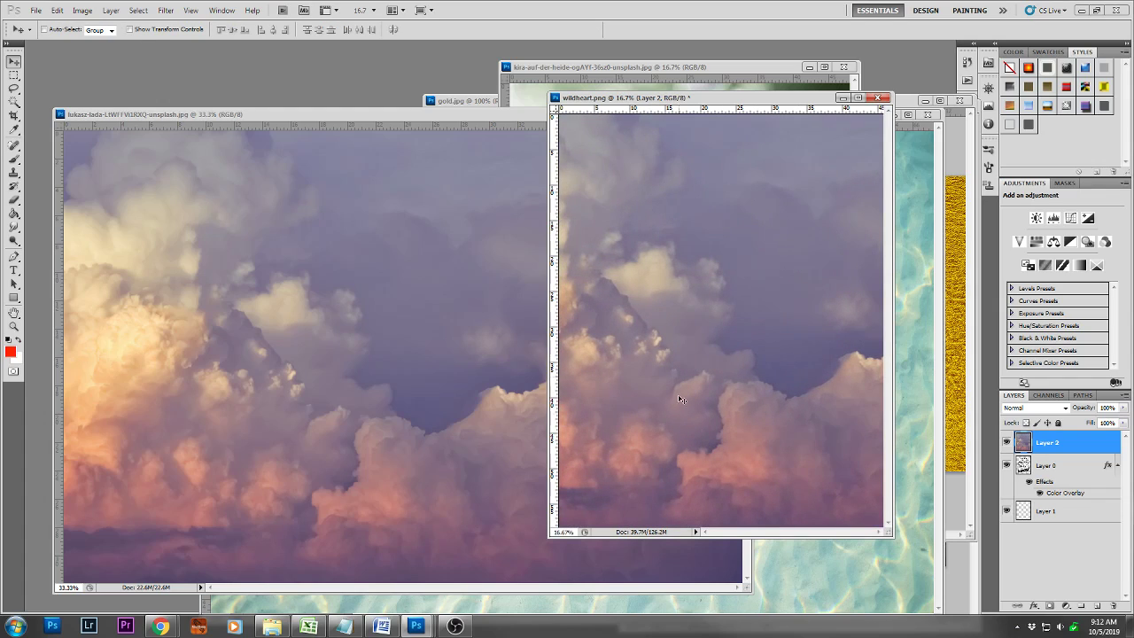
left_click_drag(550, 536, 487, 561)
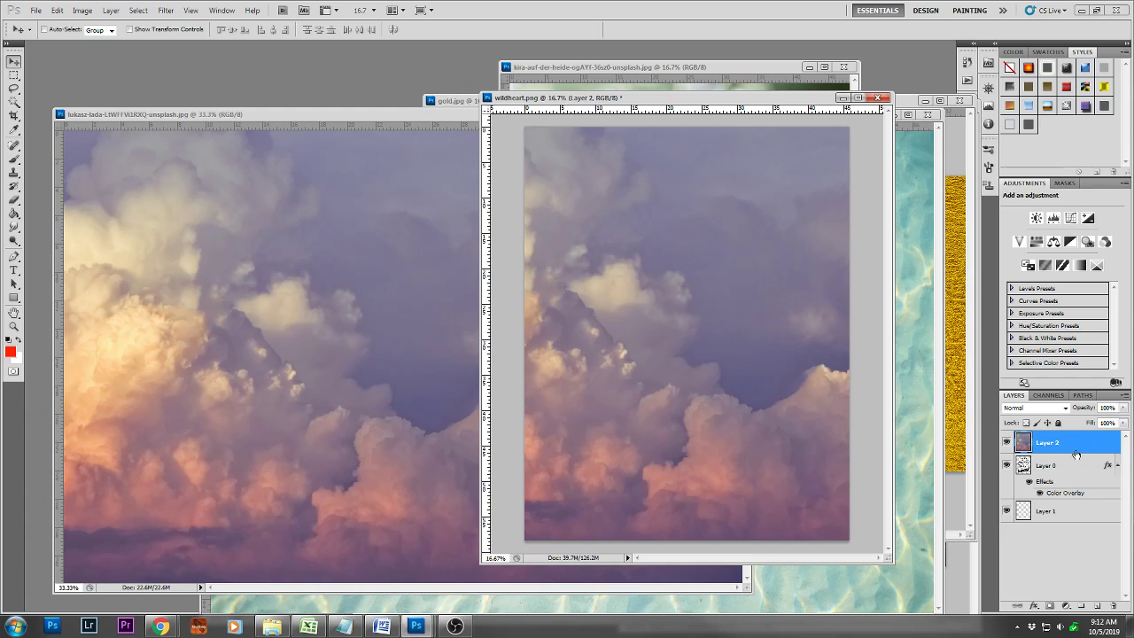
left_click_drag(1063, 443, 1059, 502)
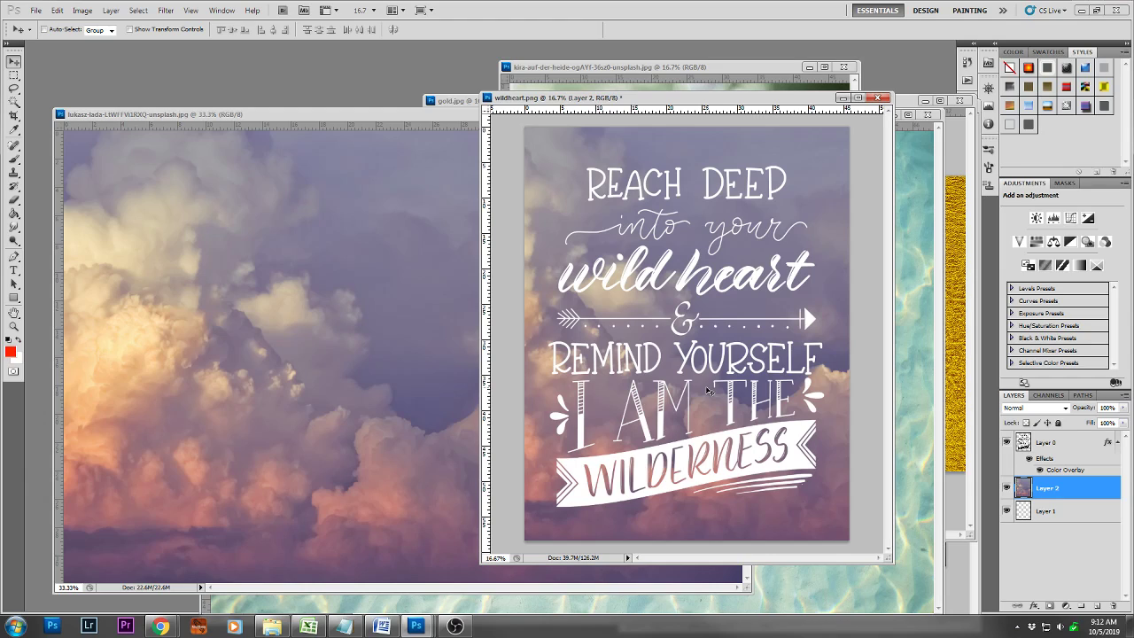
Revert wildheart.png to its saved version and add a blank layer beneath the lettering layer
key("F12")
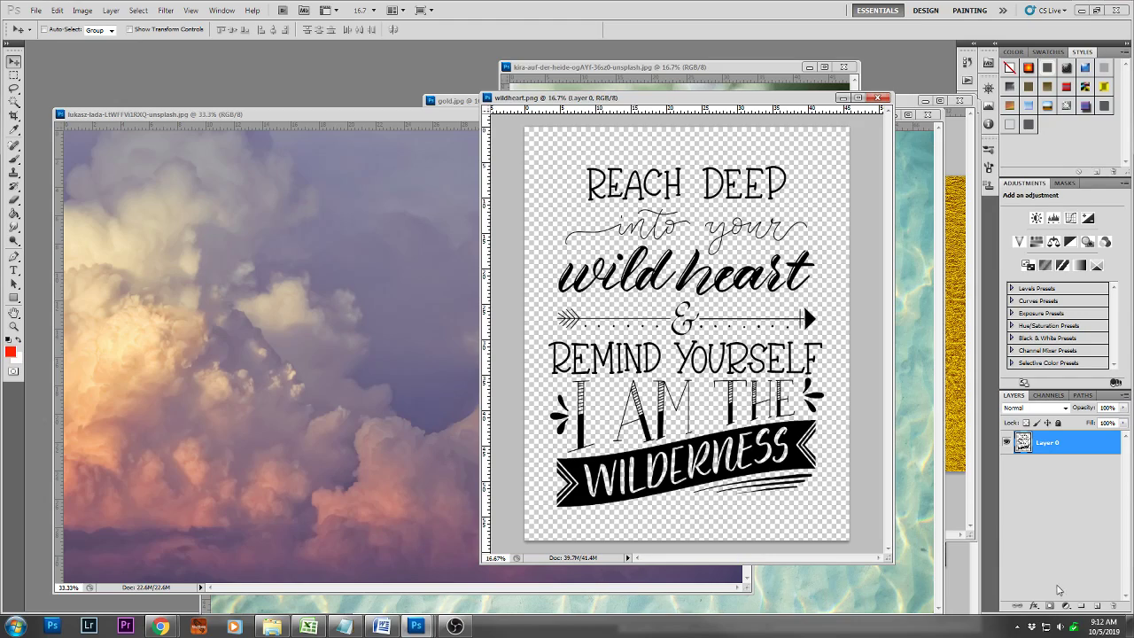
left_click(1097, 606)
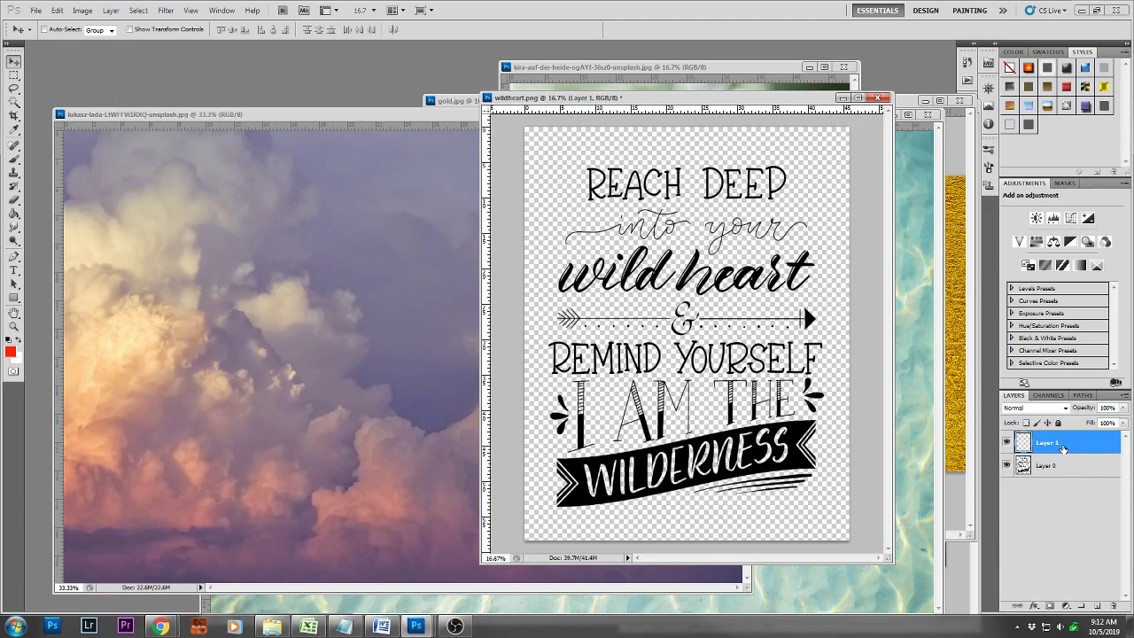
left_click_drag(1063, 443, 1066, 470)
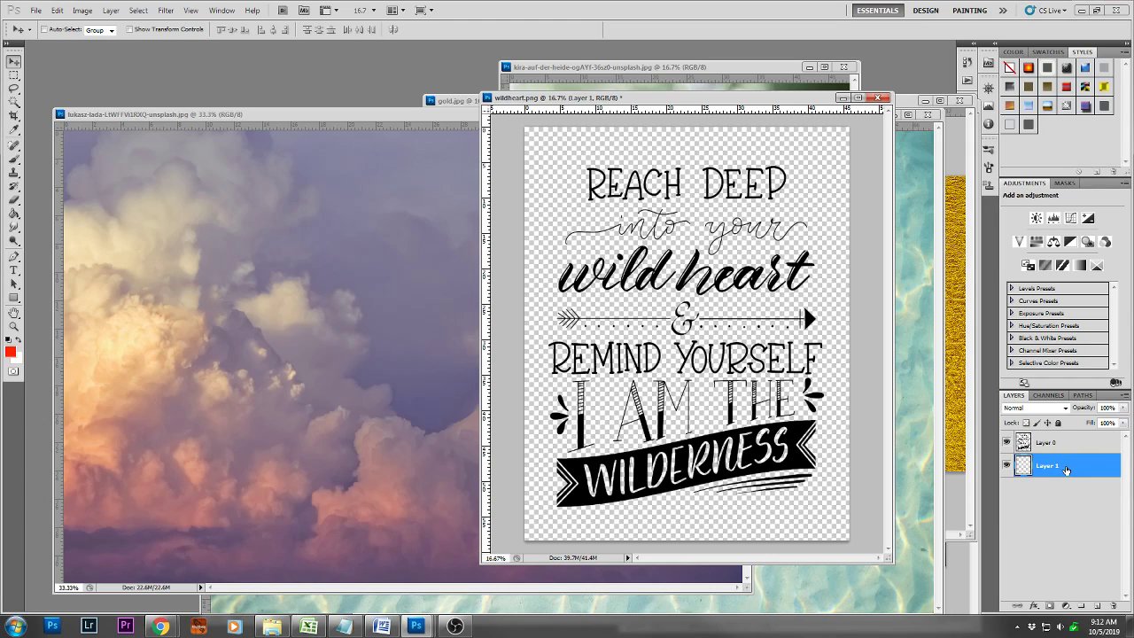
Sample purple from the cloud photo, lighten it to pale lavender, and fill the blank background layer with it using the Paint Bucket
left_click(11, 353)
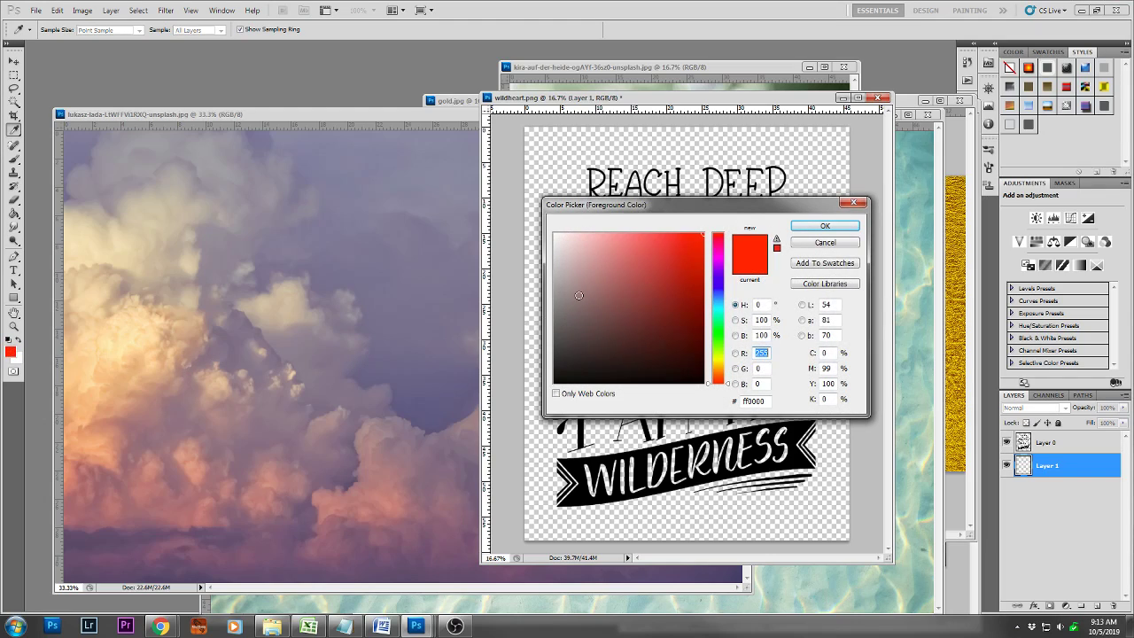
left_click(429, 282)
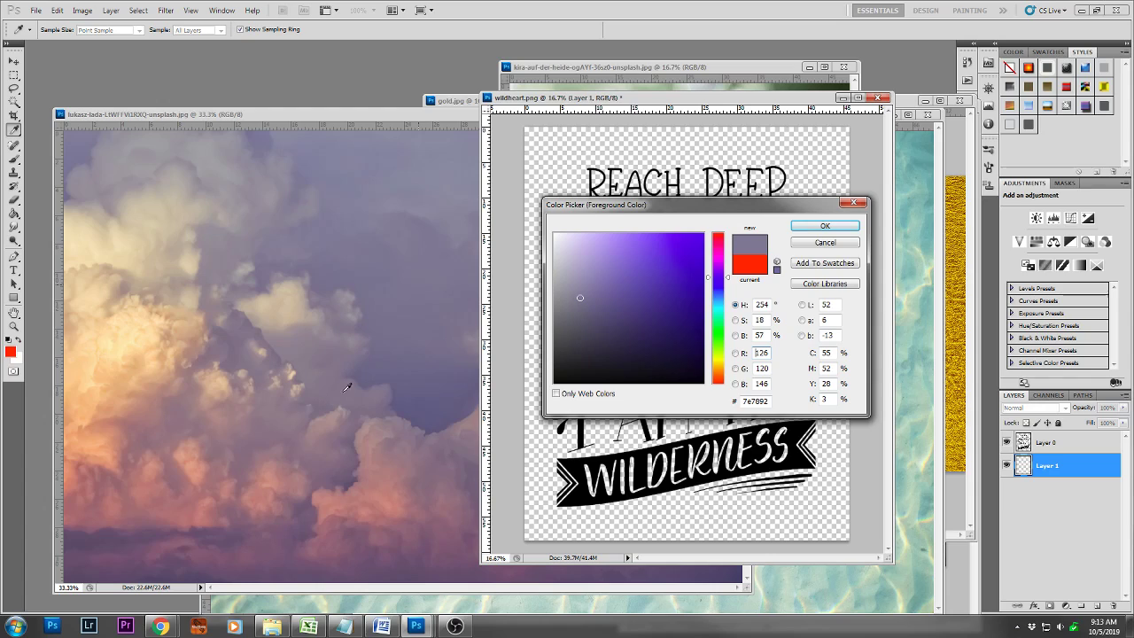
left_click(572, 241)
left_click(823, 227)
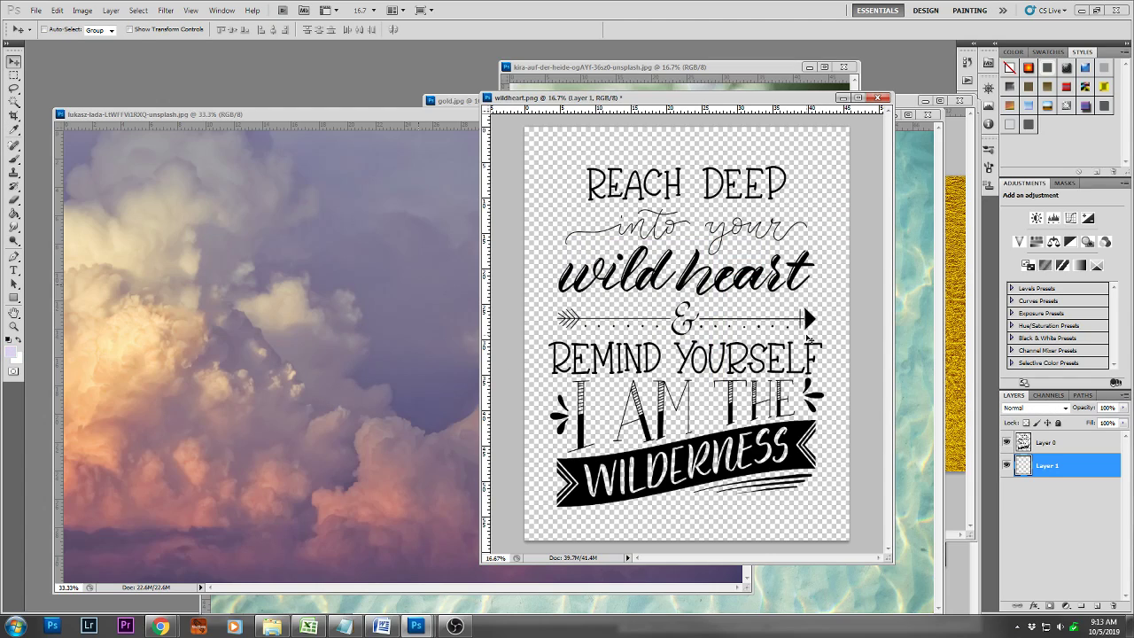
left_click(14, 214)
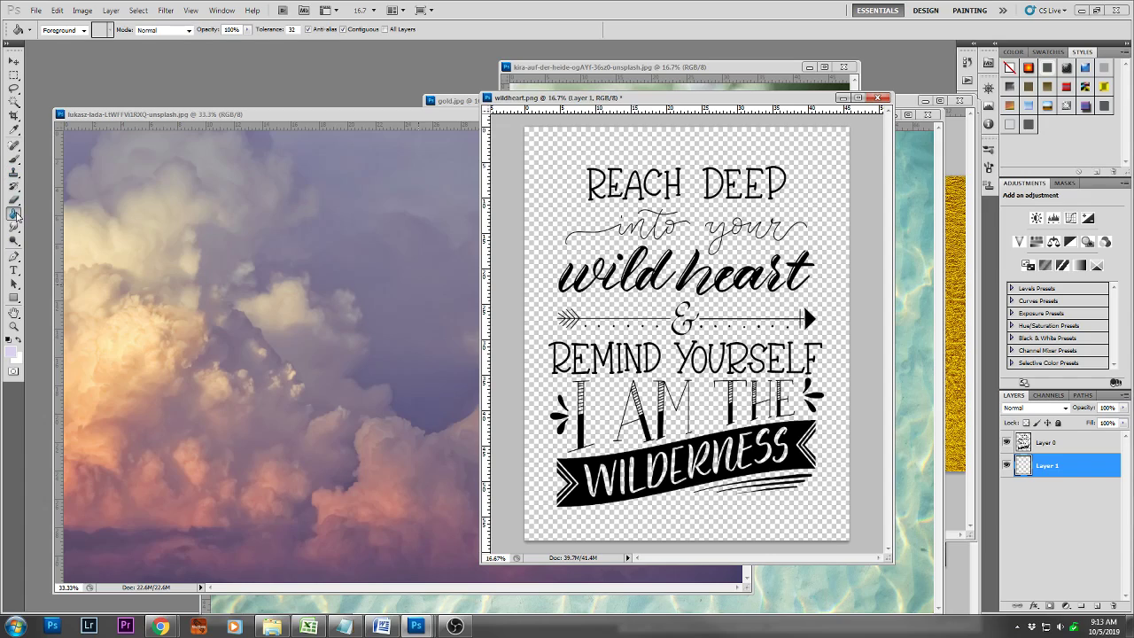
left_click(549, 222)
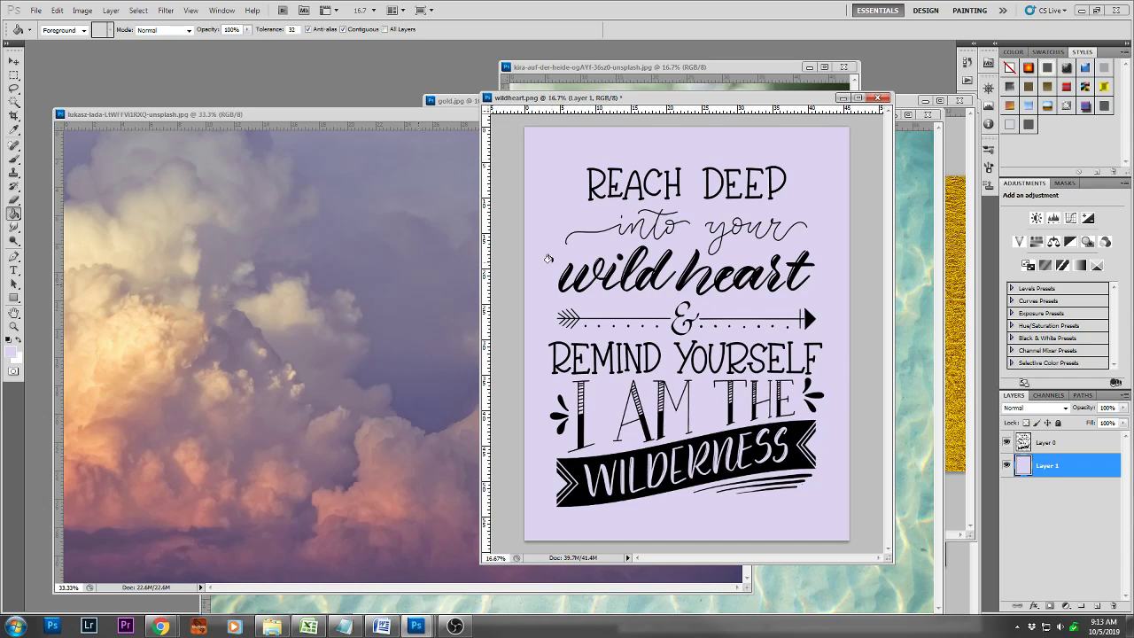
Copy the cloud photo into wildheart.png above the lavender layer and enlarge it to cover all of the lettering
key("v")
left_click(166, 252)
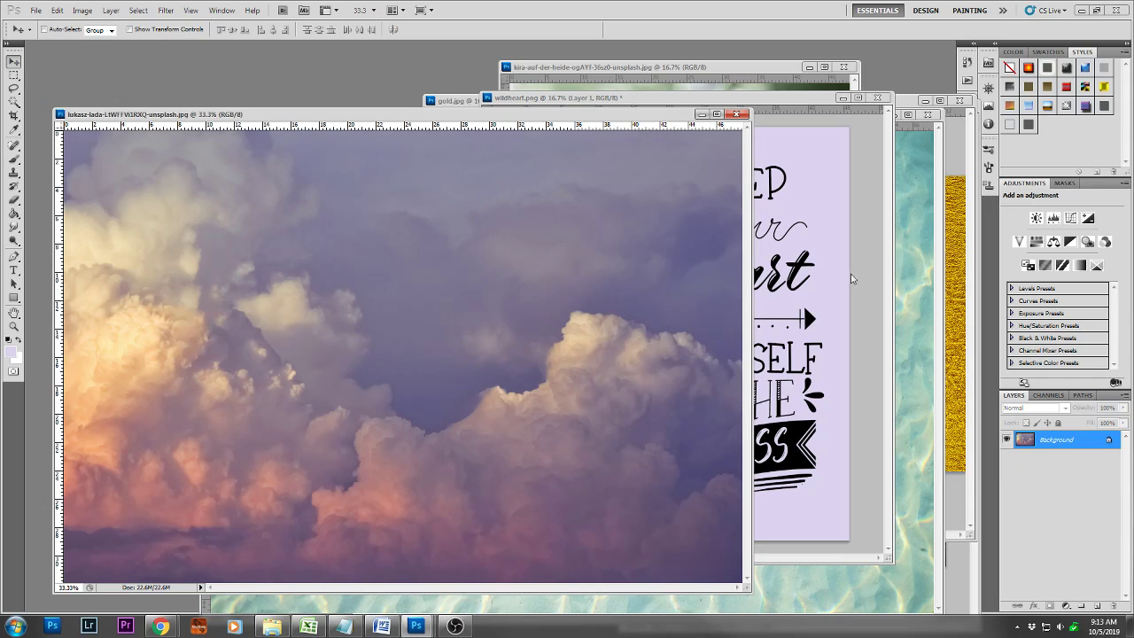
left_click_drag(415, 366, 693, 299)
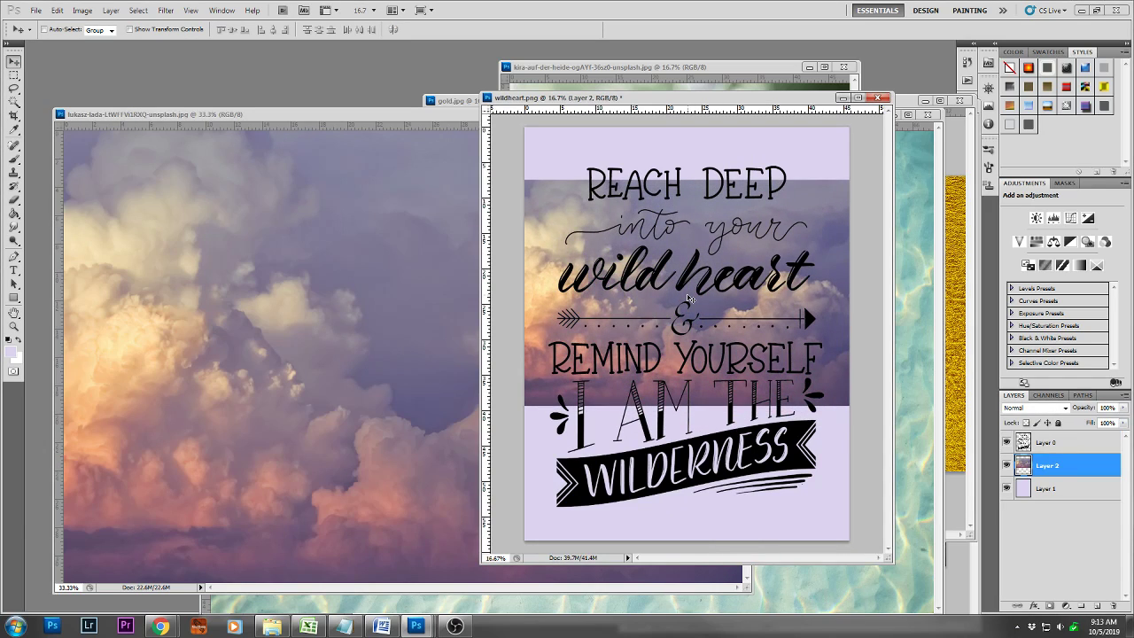
key("ctrl+t")
left_click_drag(854, 181, 882, 161)
left_click_drag(518, 406, 518, 516)
key("Return")
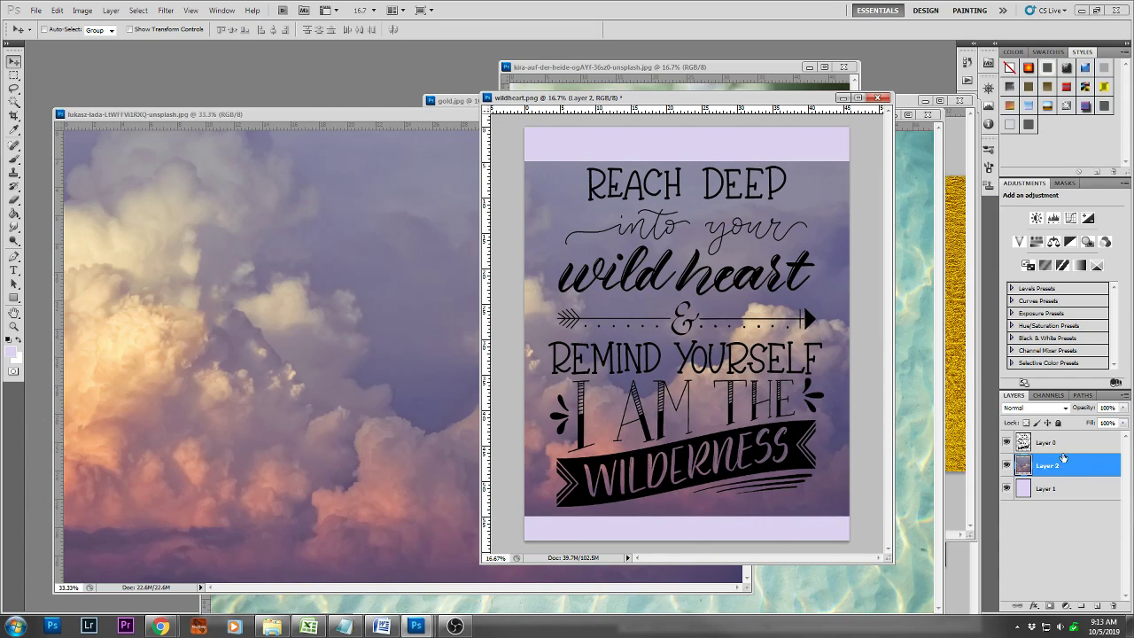
Toggle each layer's visibility to check its contents, and move the cloud layer above the lettering layer
left_click(1007, 442)
left_click(1007, 442)
left_click(1007, 464)
left_click(1007, 464)
left_click(1007, 489)
left_click(1006, 489)
left_click_drag(1079, 473, 1075, 440)
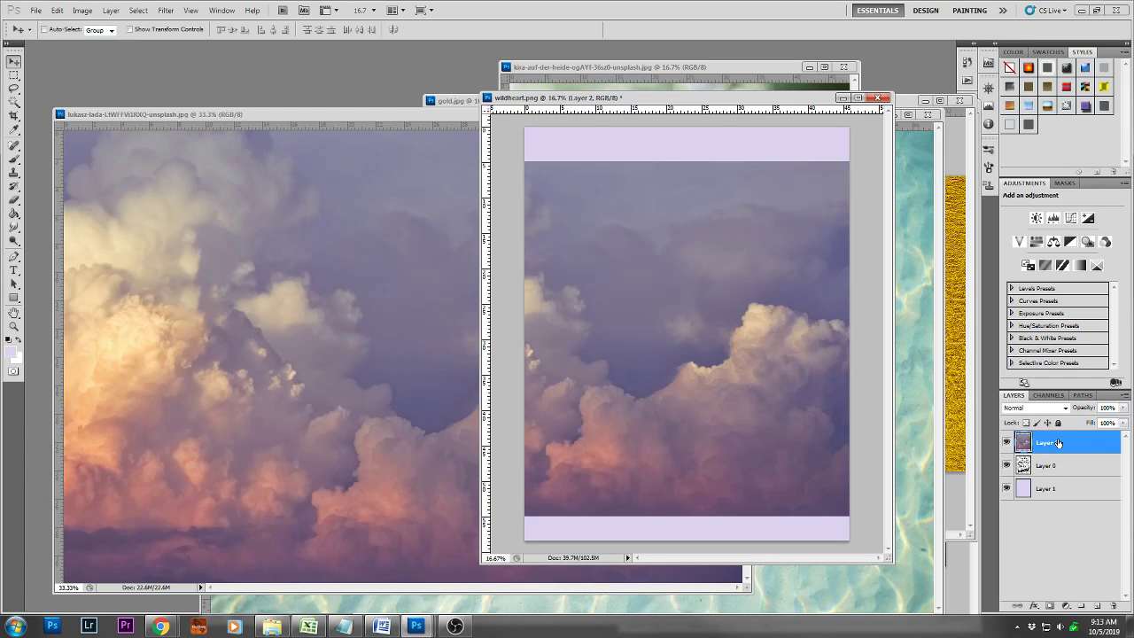
Clip the cloud layer to the lettering layer with a clipping mask and shift the clouds slightly within the letters
right_click(1057, 443)
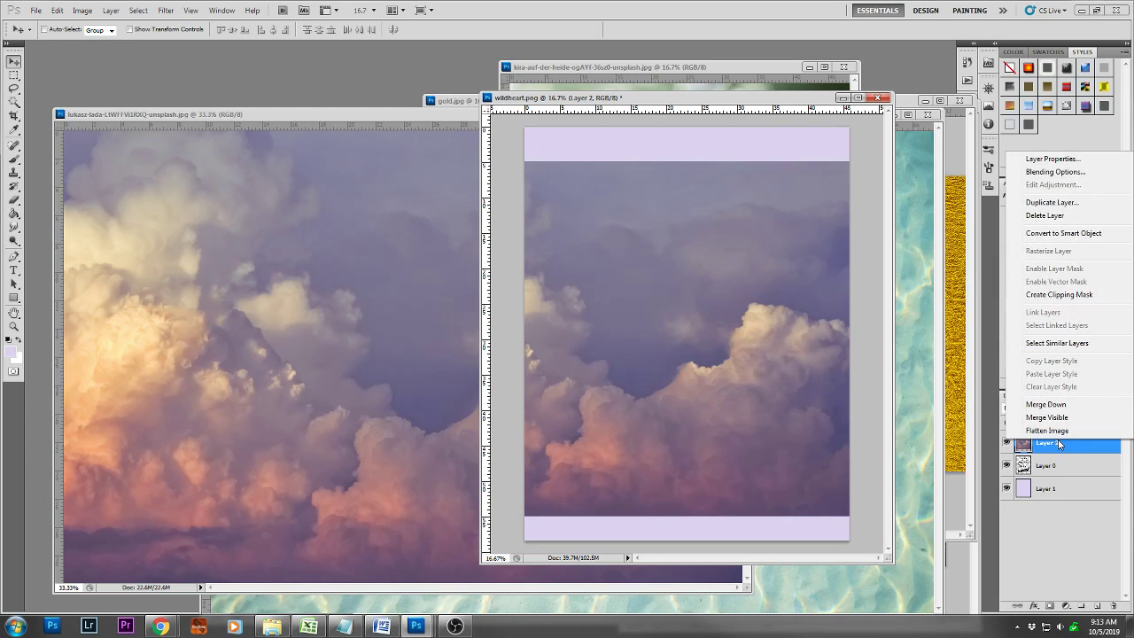
left_click(1050, 295)
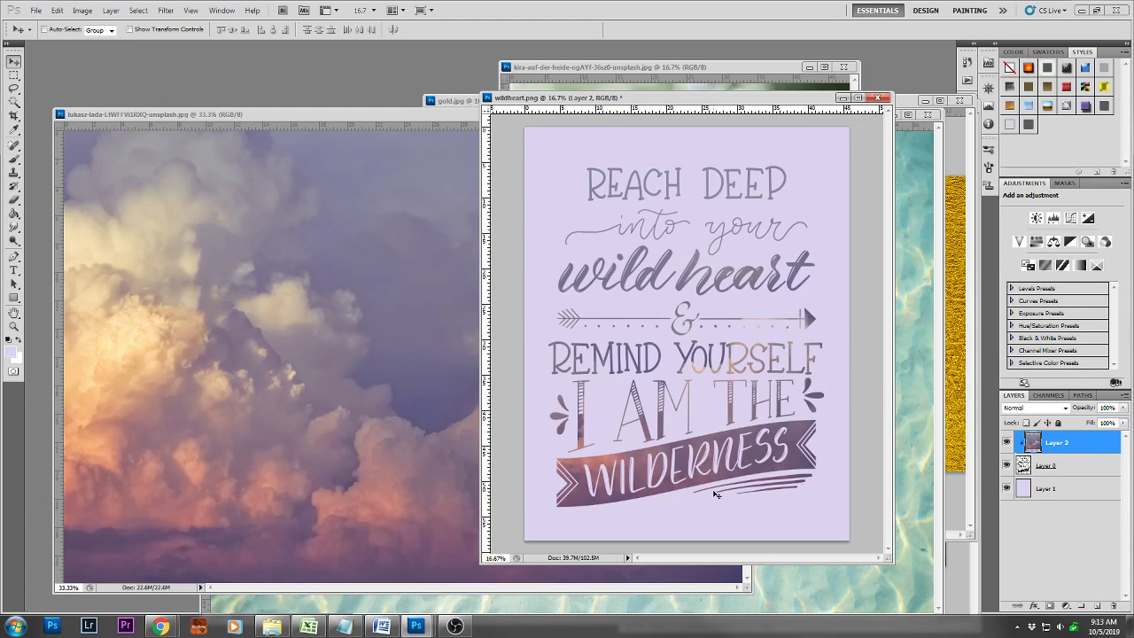
mouse_move(713, 477)
left_mouse_down()
mouse_move(709, 413)
mouse_move(726, 416)
mouse_move(698, 534)
mouse_move(708, 464)
mouse_move(699, 470)
mouse_move(716, 464)
mouse_move(721, 477)
left_mouse_up()
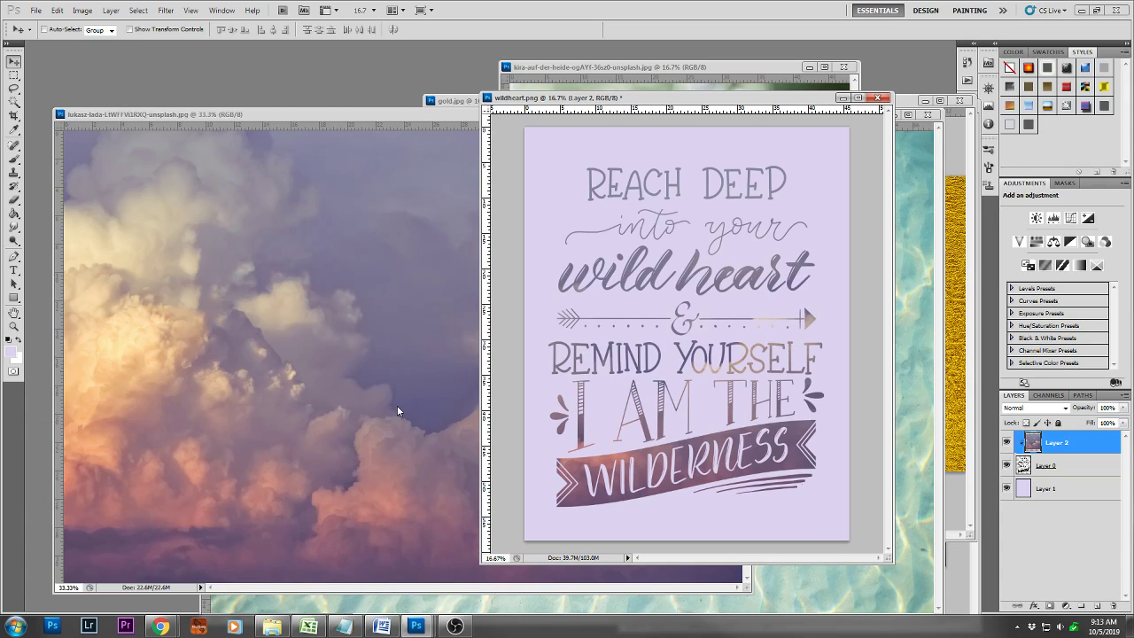
Delete the cloud layer and copy the gold.jpg texture into wildheart.png above the lettering
left_click_drag(1088, 452, 1116, 606)
left_click(959, 298)
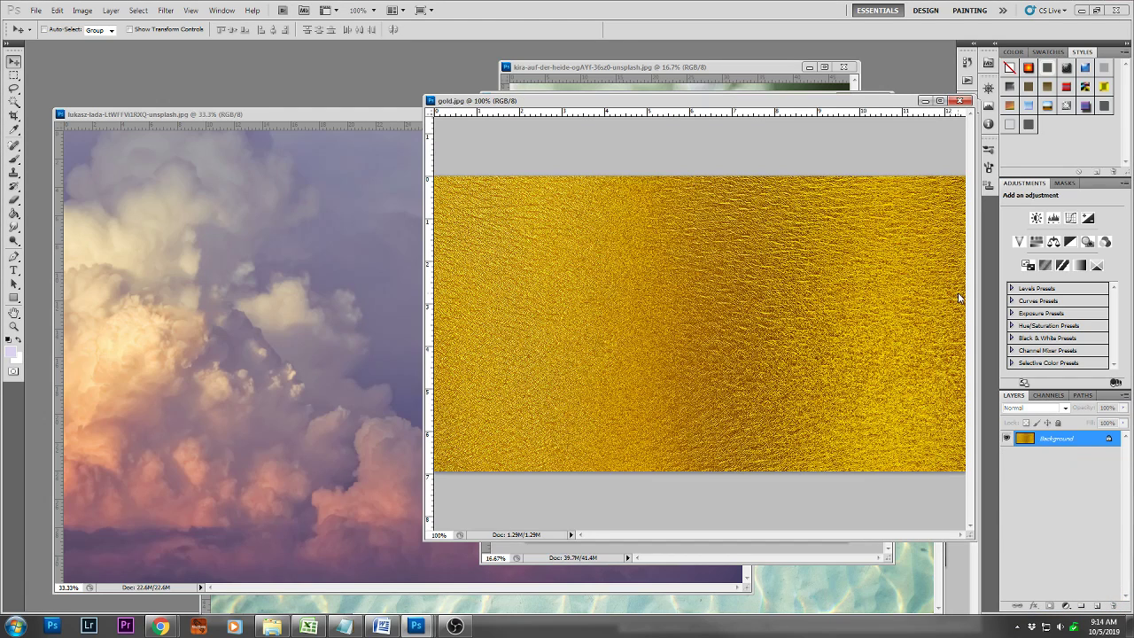
left_click_drag(735, 101, 461, 76)
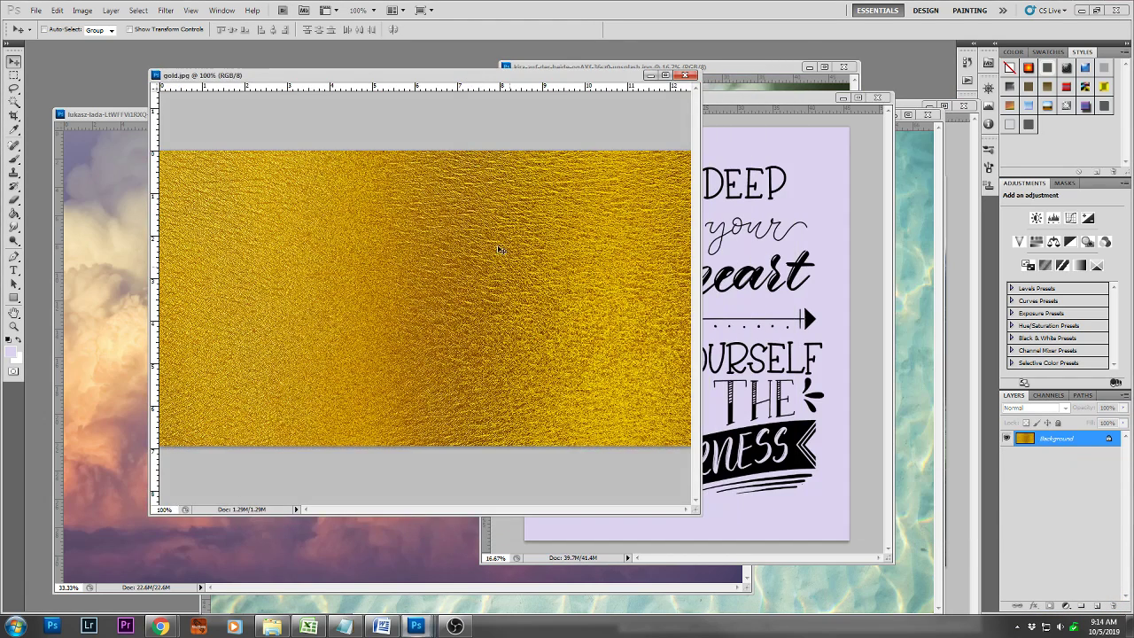
left_click_drag(755, 370, 674, 320)
Rotate the gold texture 90° clockwise and enlarge it over all of the lettering, and clip it to the lettering layer
key("ctrl+t")
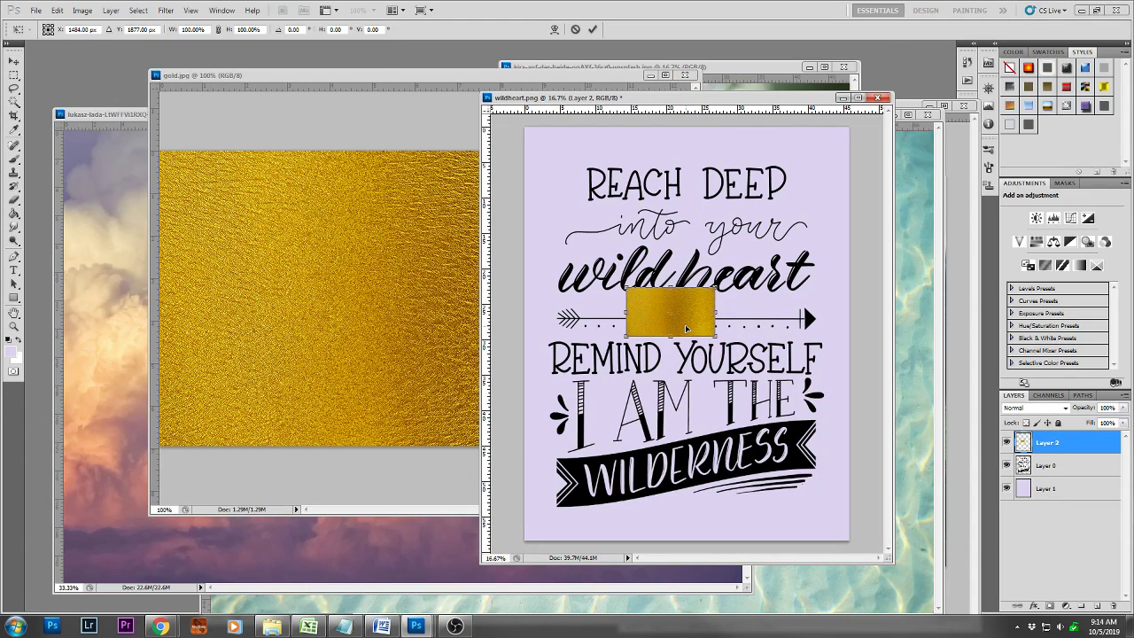
right_click(686, 328)
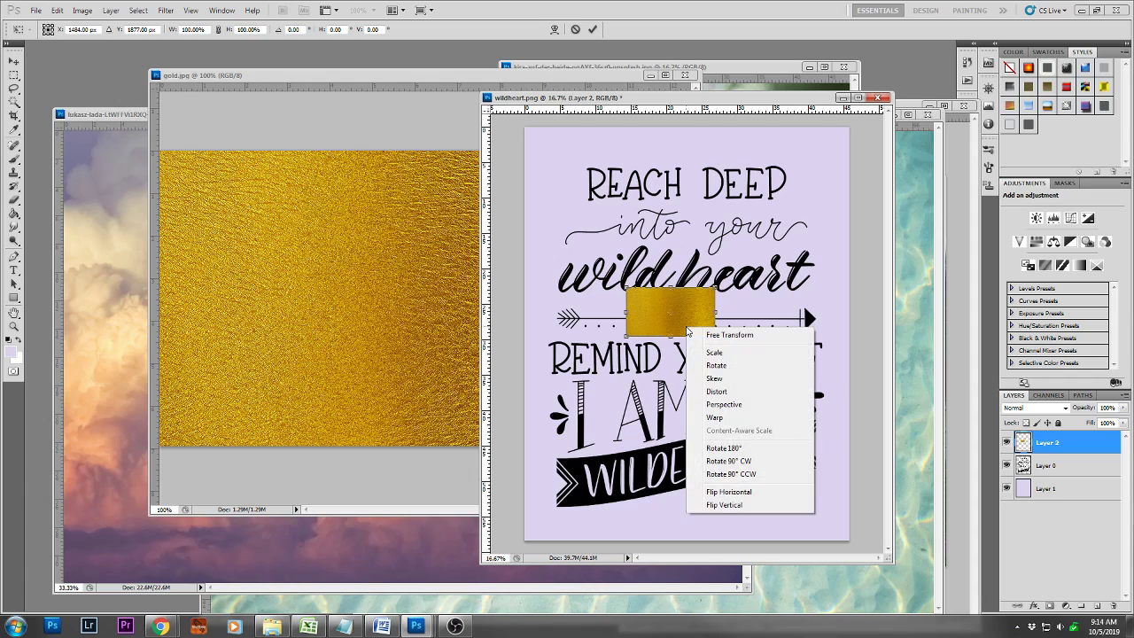
left_click(731, 461)
left_click_drag(680, 338, 871, 538)
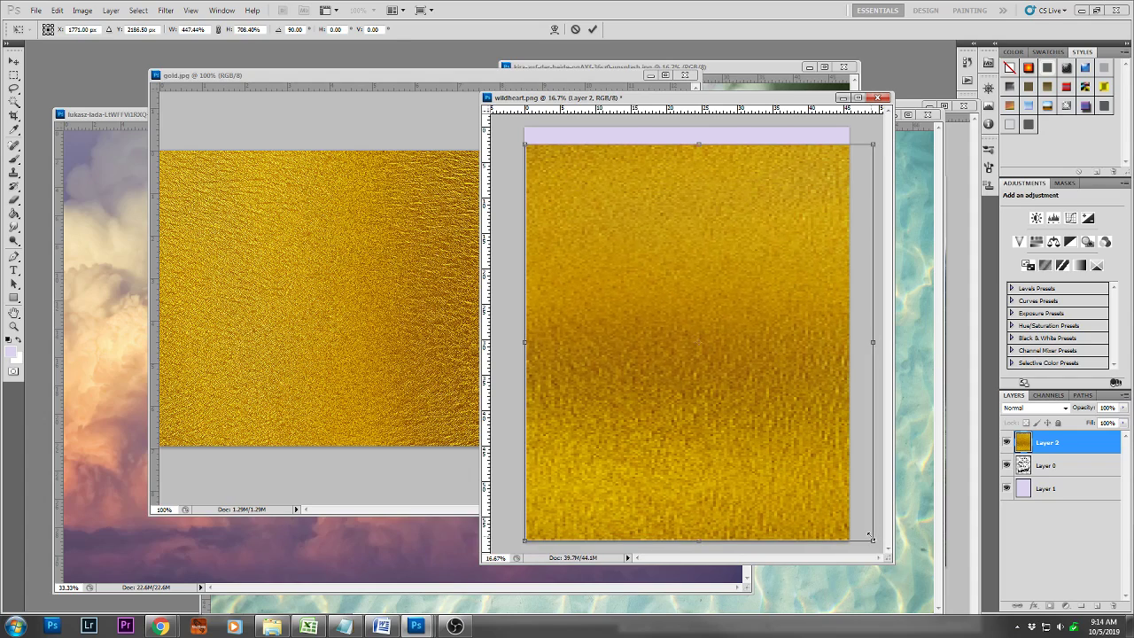
key("Return")
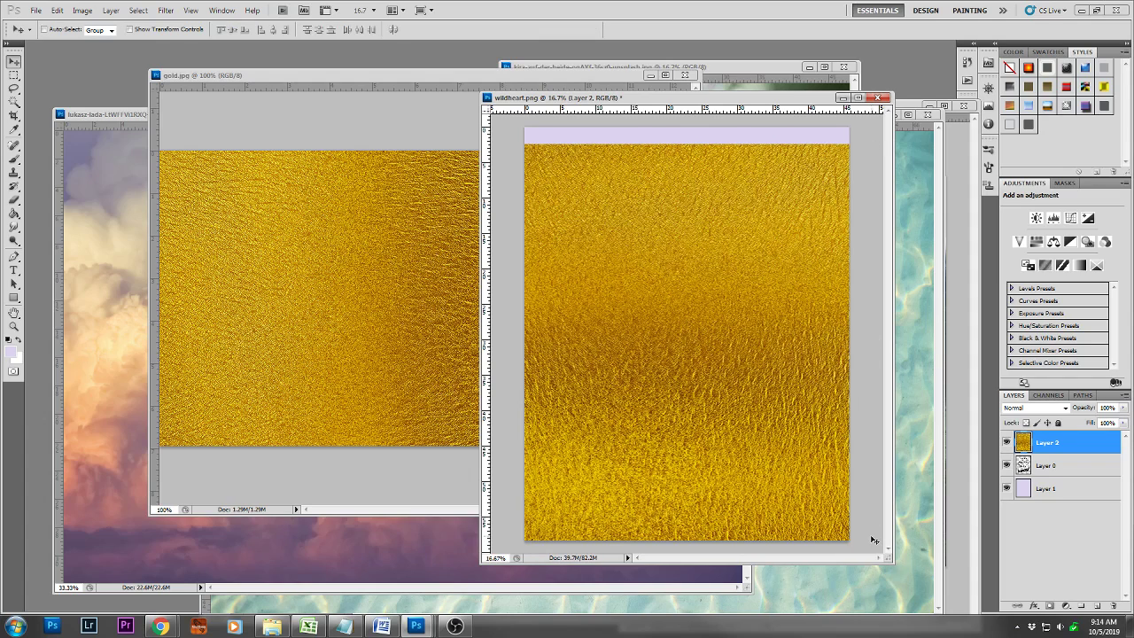
right_click(1053, 450)
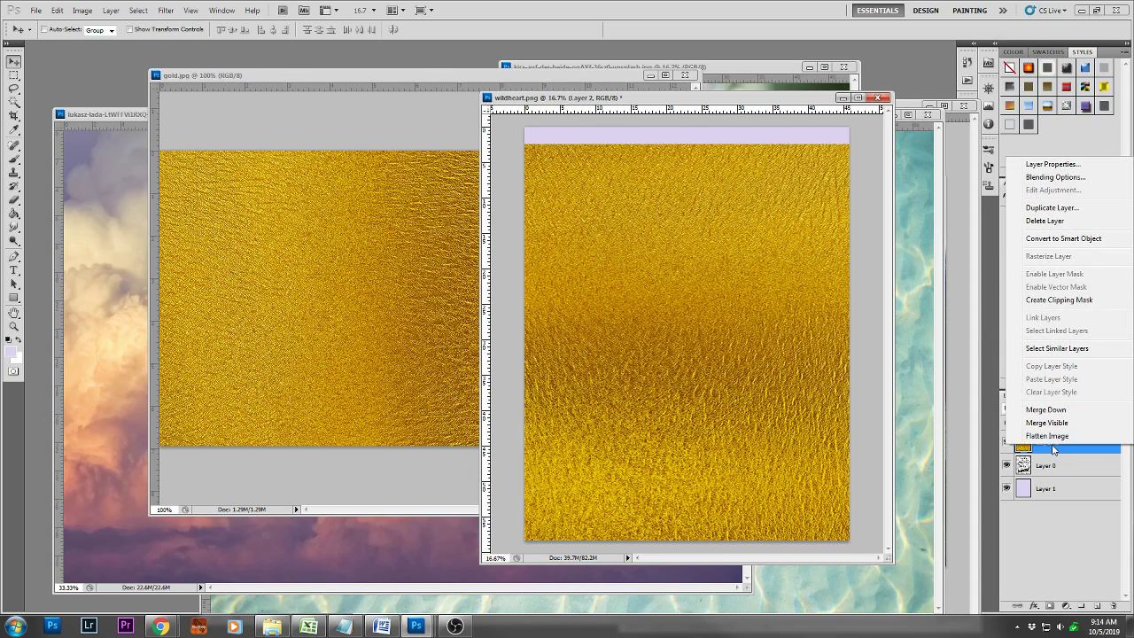
left_click(1048, 304)
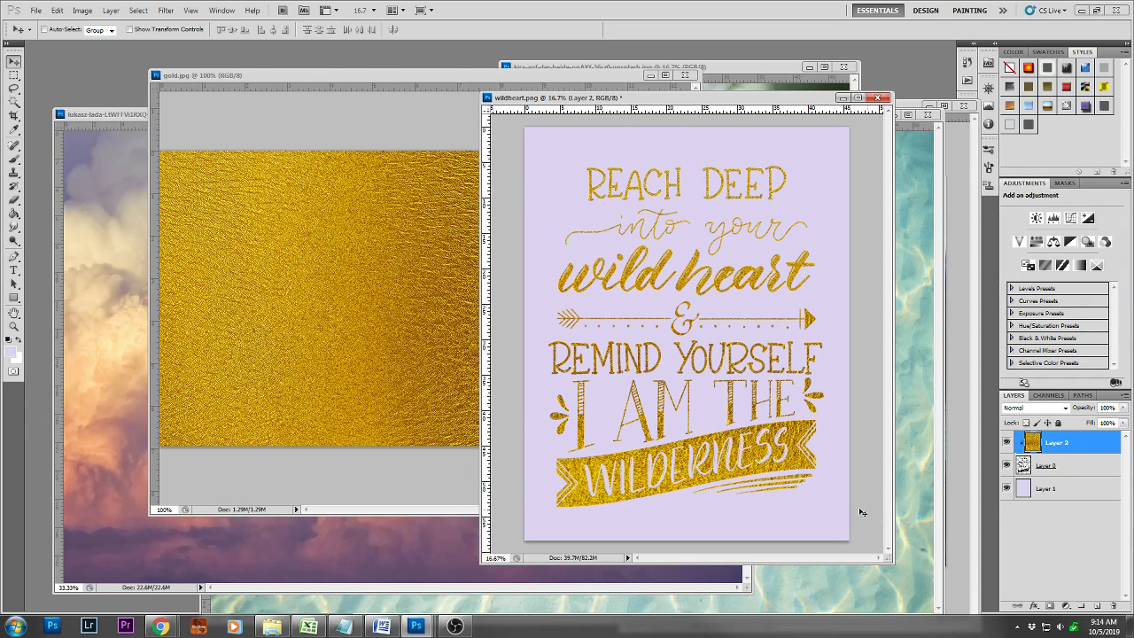
Change the foreground color to pale aqua and fill the lavender background layer with it using the Paint Bucket
left_click(1039, 493)
left_click(12, 353)
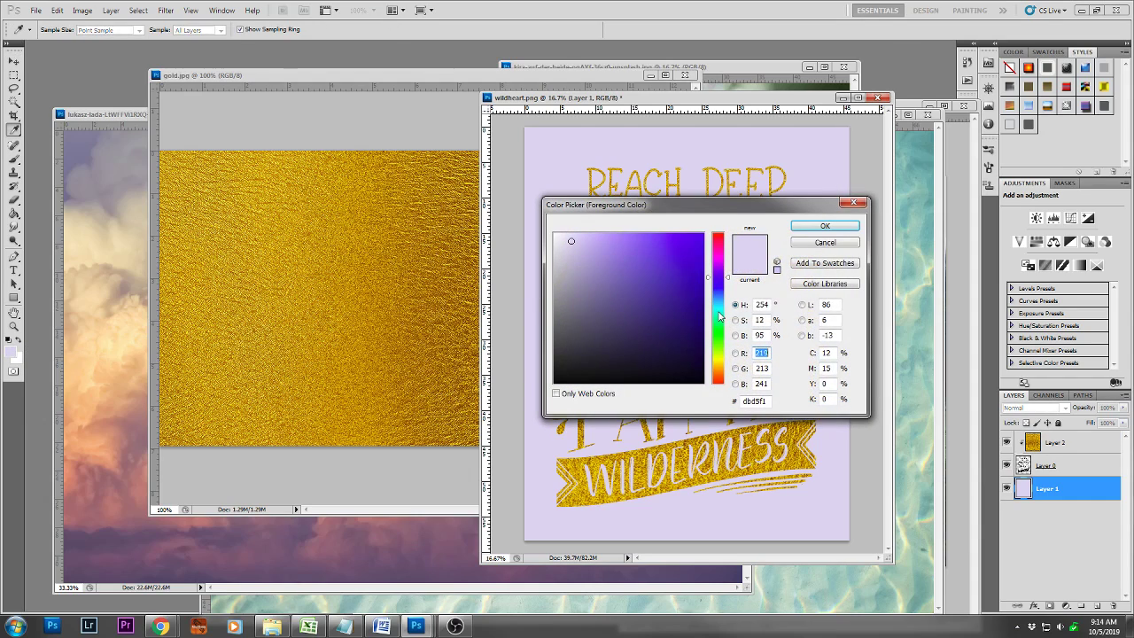
left_click(719, 311)
left_click(810, 228)
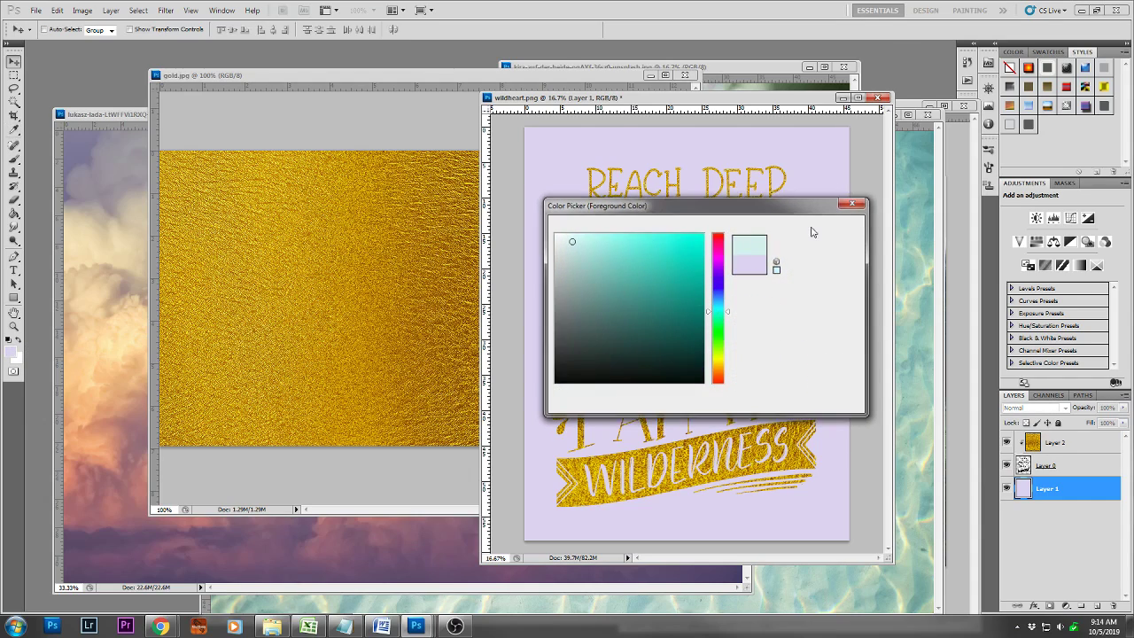
key("g")
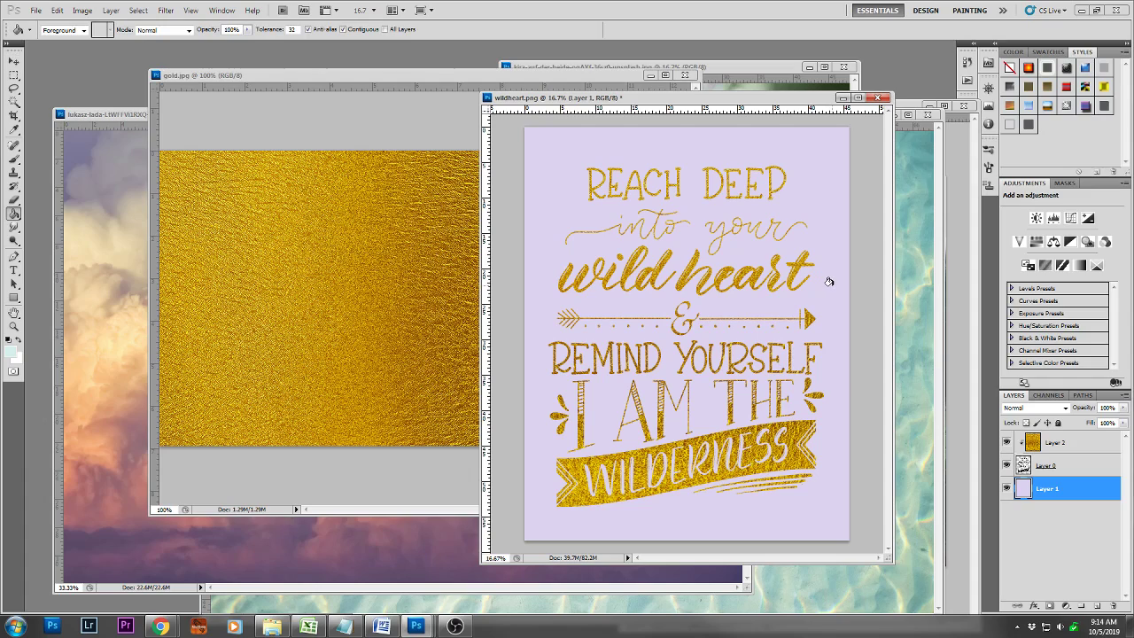
left_click(829, 282)
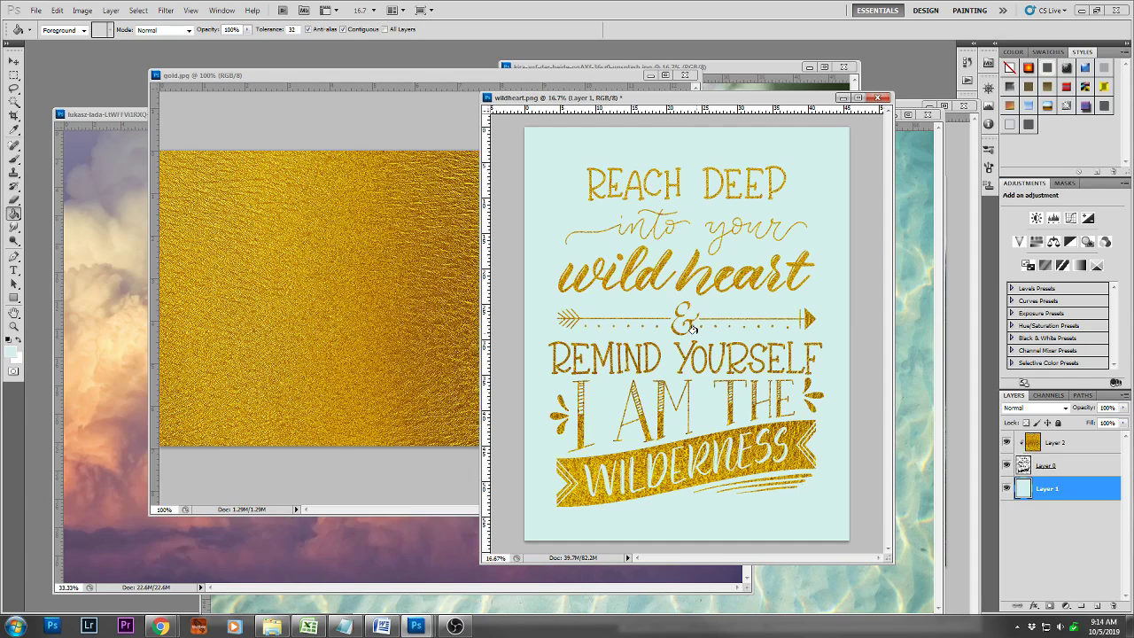
Copy the clear water photo into wildheart.png between the lettering and the aqua background layer
left_click(894, 351)
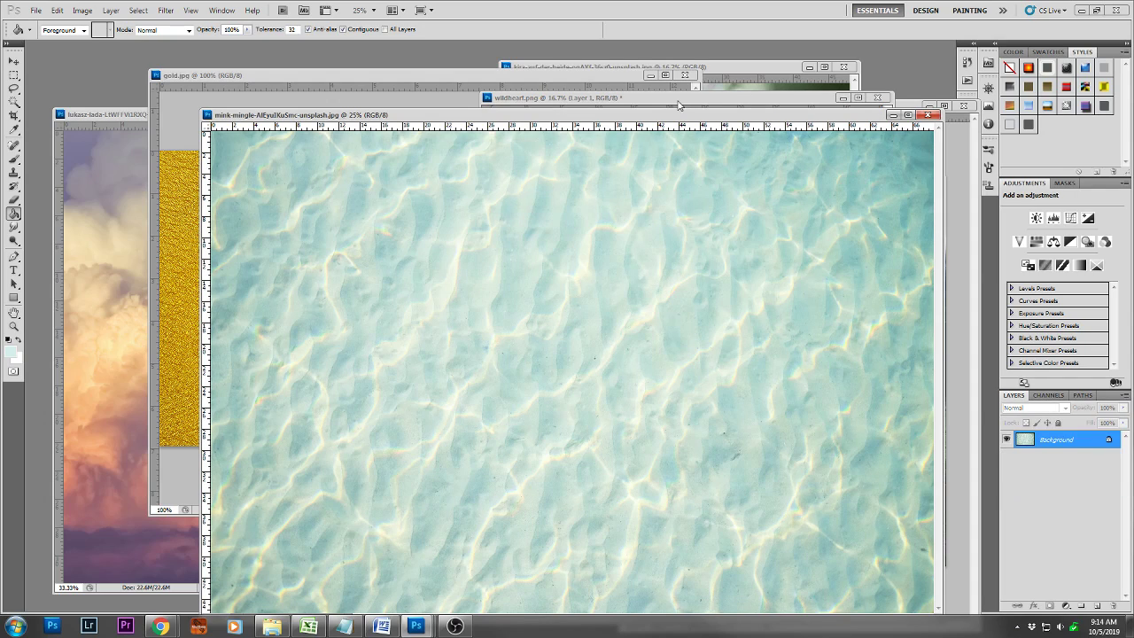
left_click_drag(662, 116, 384, 95)
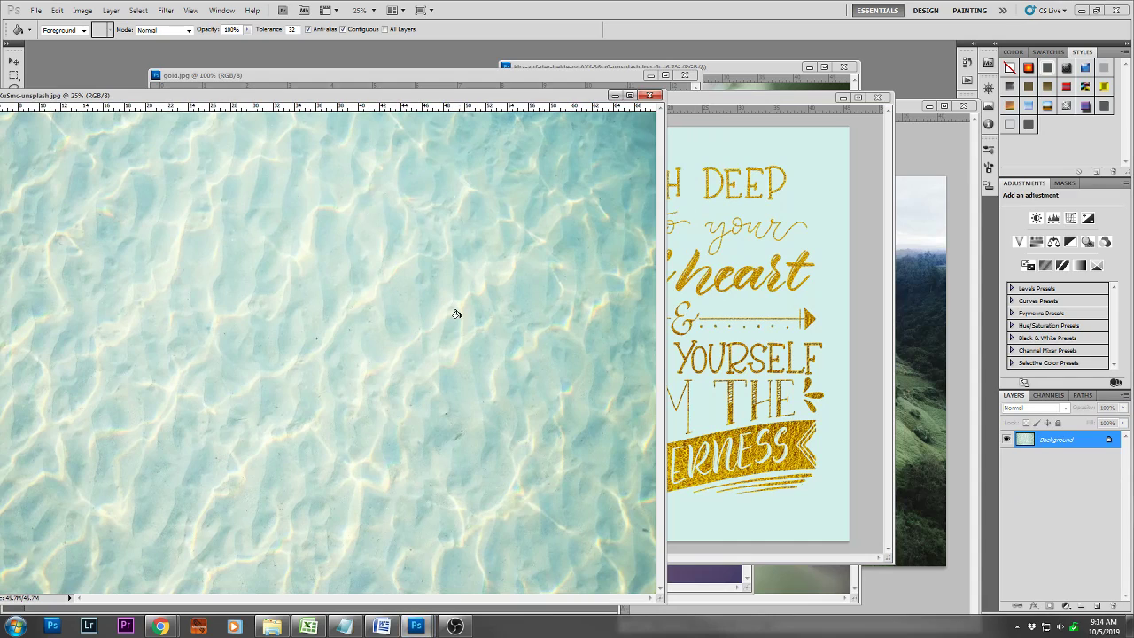
key("v")
left_click_drag(417, 372, 785, 353)
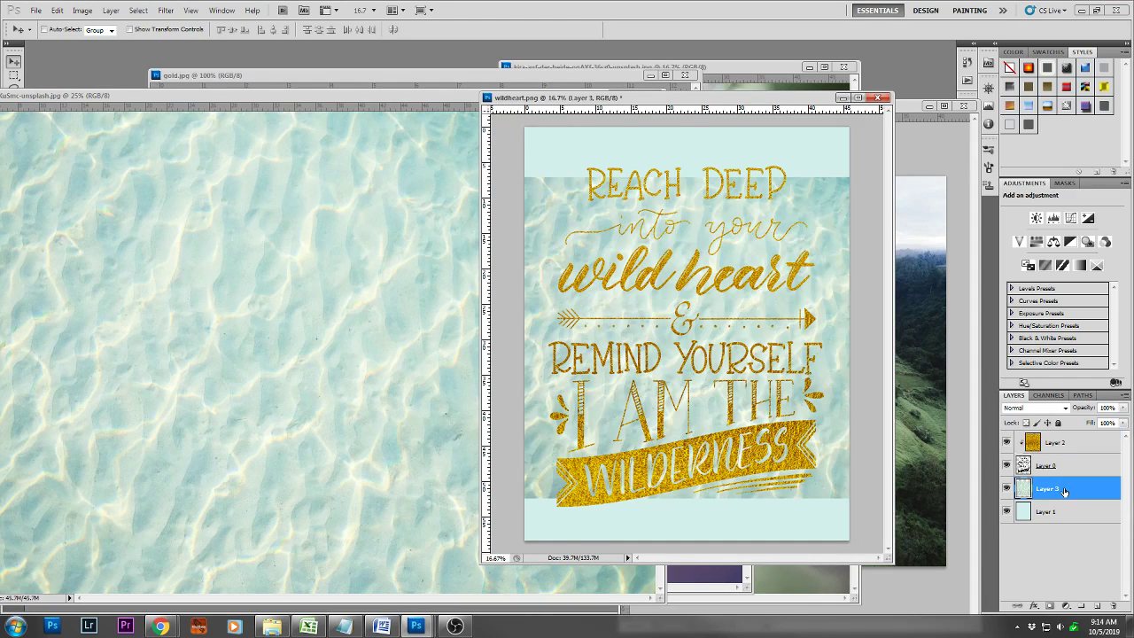
Rotate the water photo 90° clockwise, then reposition and enlarge it to cover the whole canvas
key("ctrl+t")
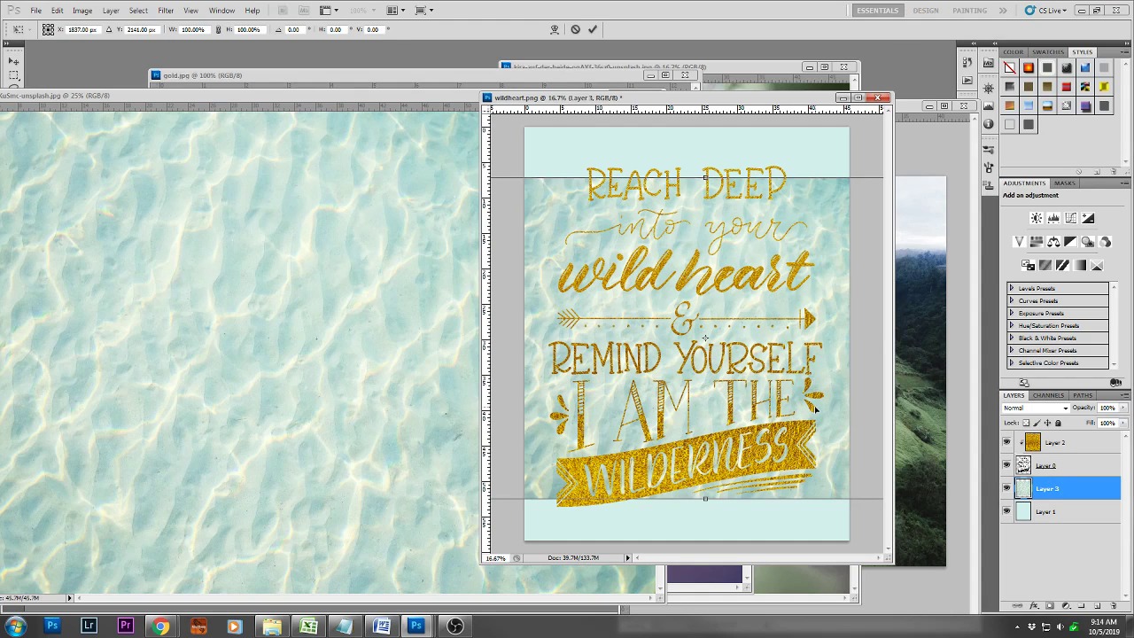
right_click(816, 410)
left_click(865, 542)
left_click_drag(792, 486, 764, 520)
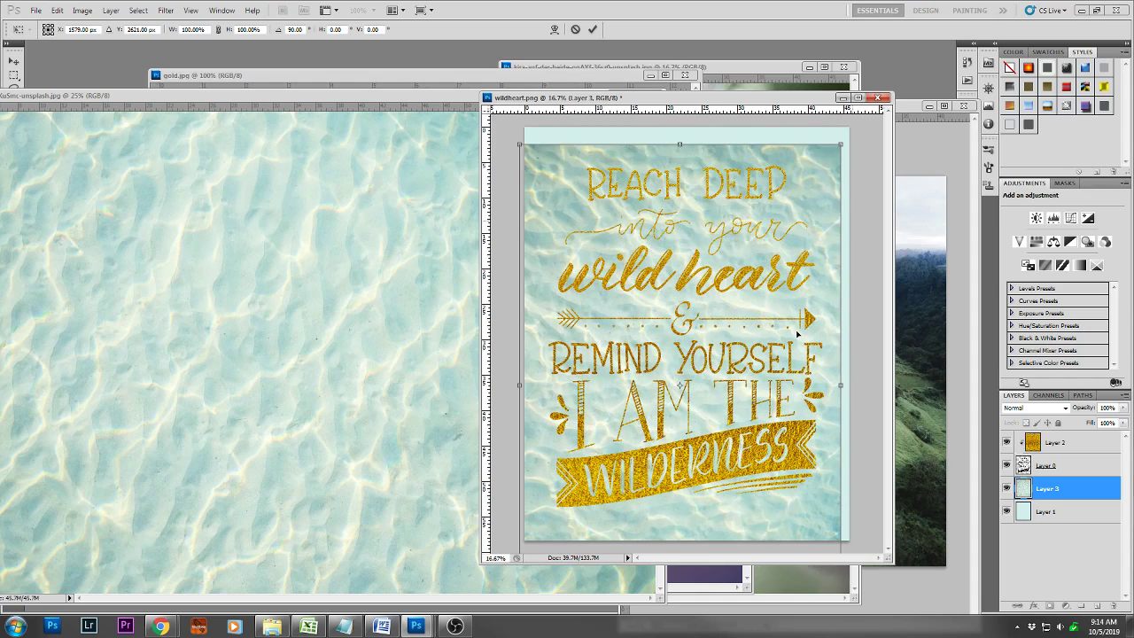
left_click_drag(839, 127, 857, 120)
key("Return")
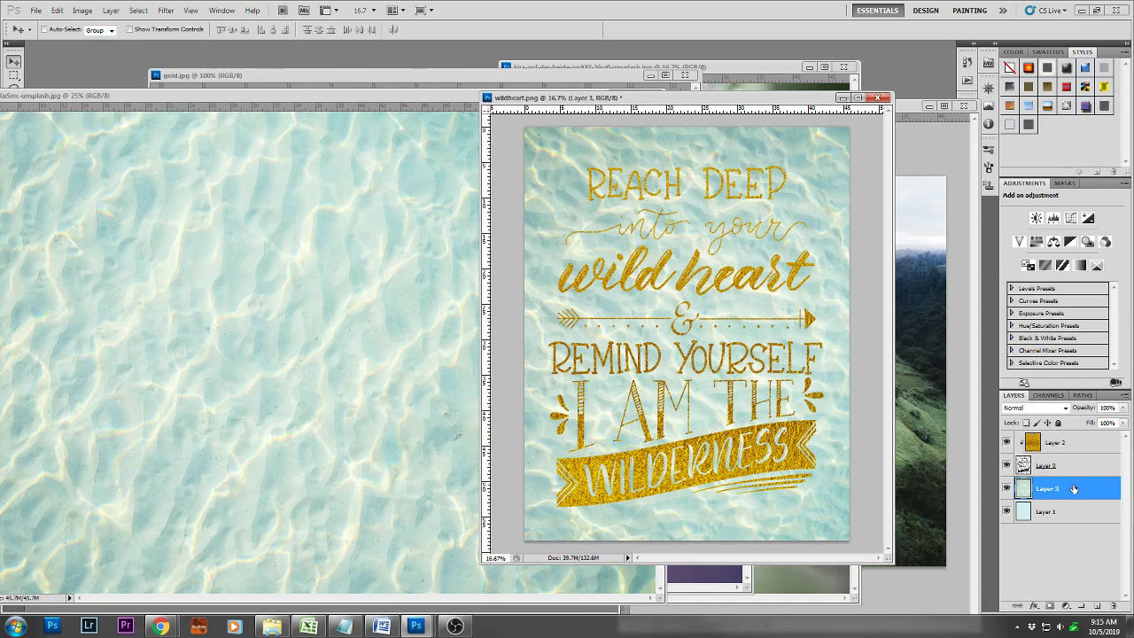
Reduce the water layer's opacity to 25%
left_click(1124, 409)
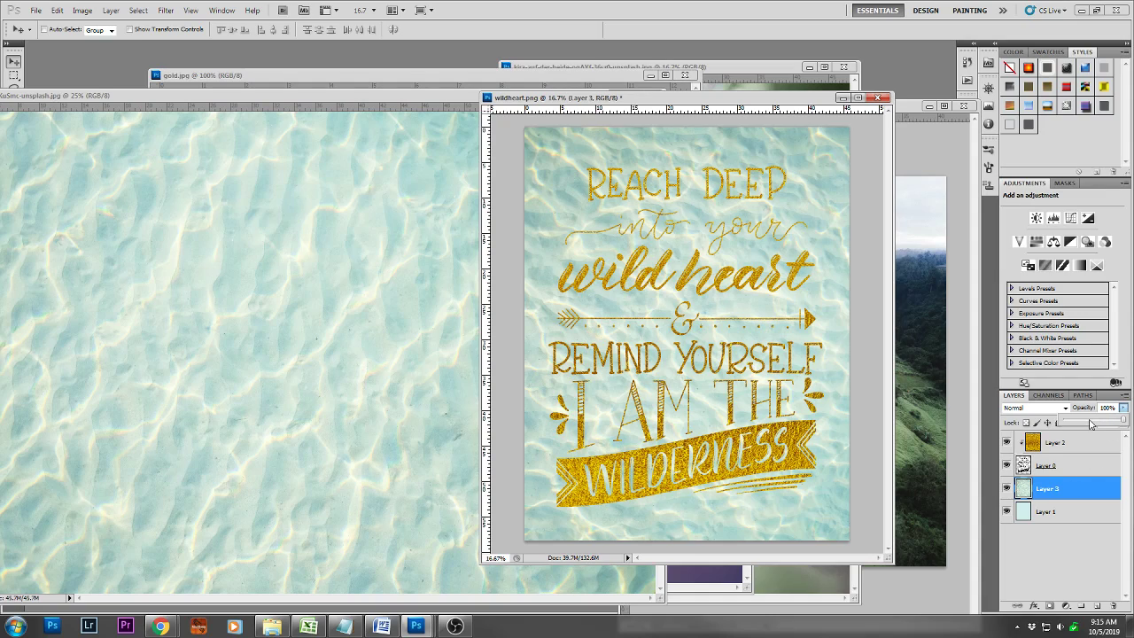
left_click(1091, 424)
left_click_drag(1091, 424, 1079, 423)
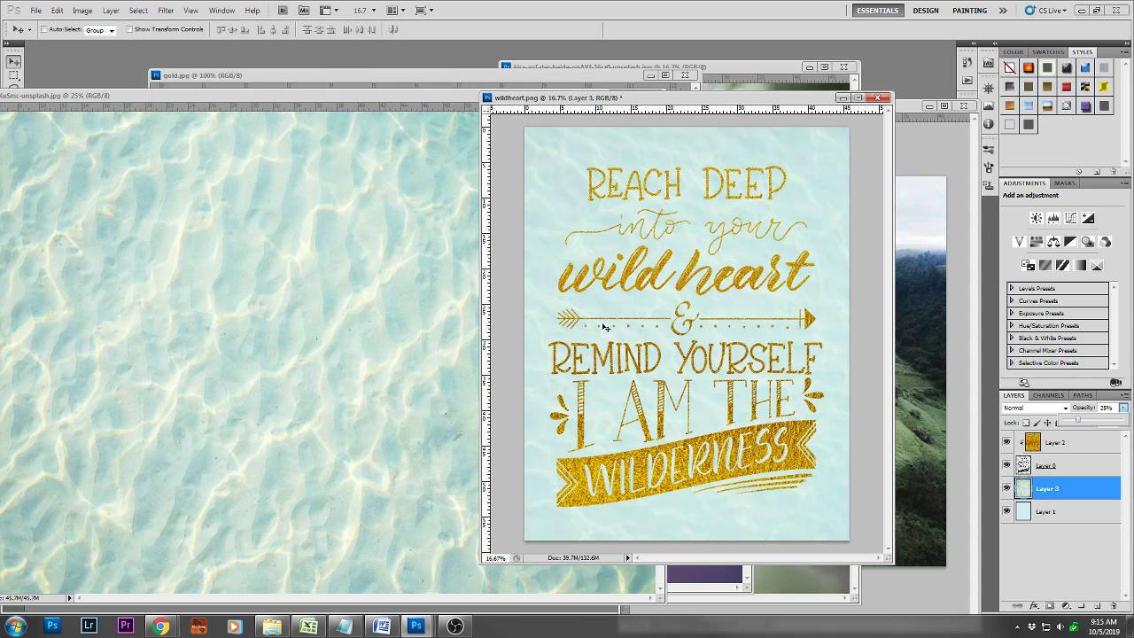
Close the water photo and gold.jpg documents
left_click(307, 94)
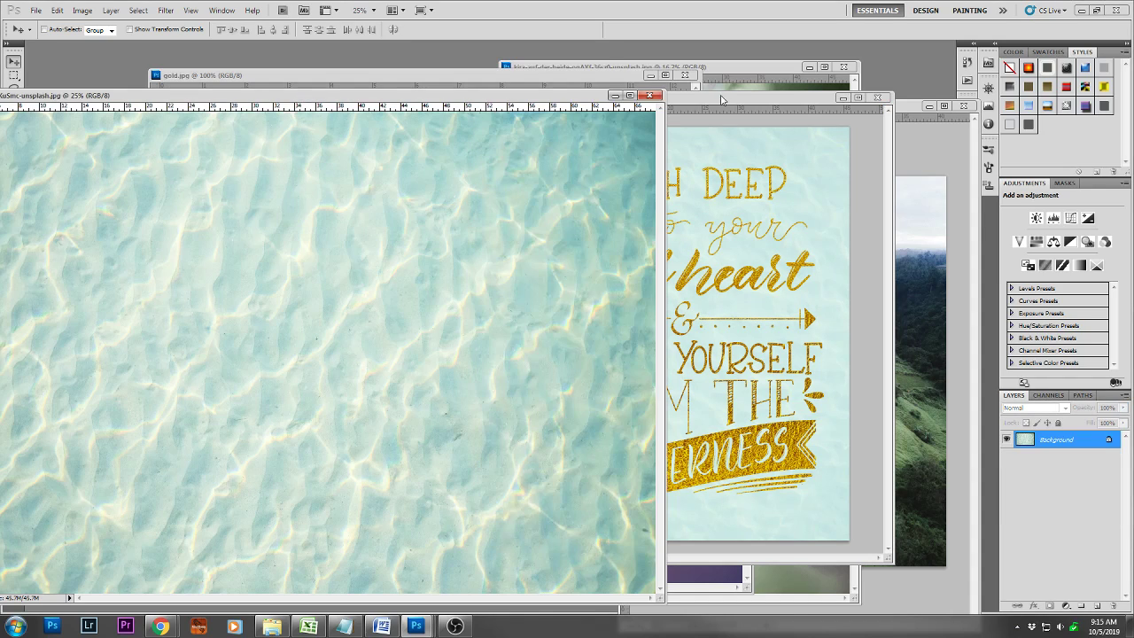
left_click(653, 96)
left_click(633, 77)
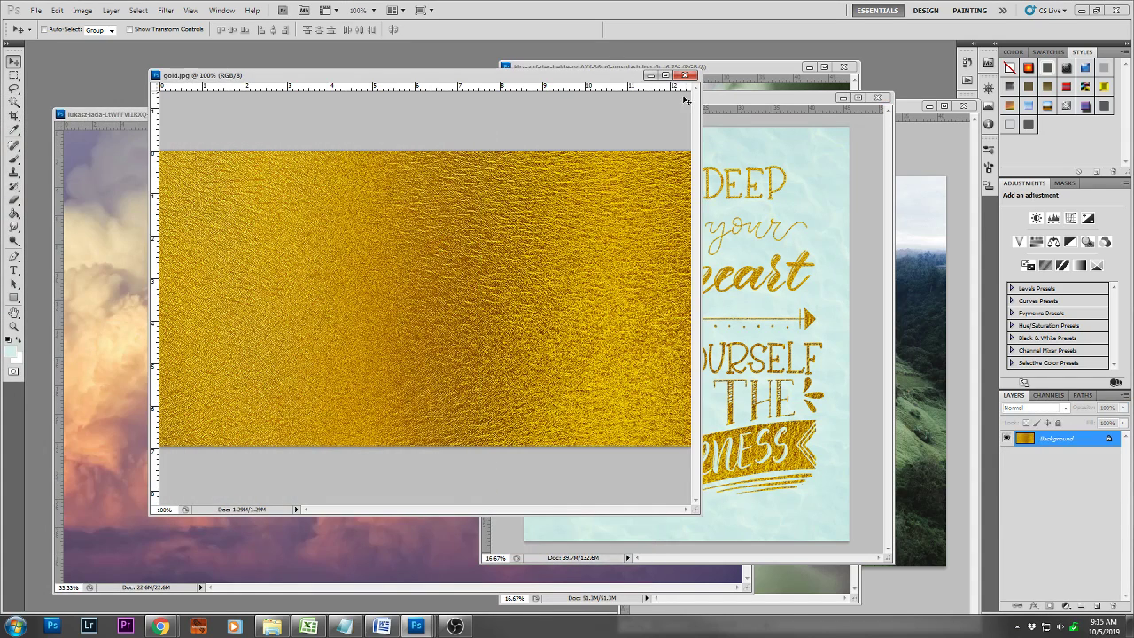
left_click(690, 76)
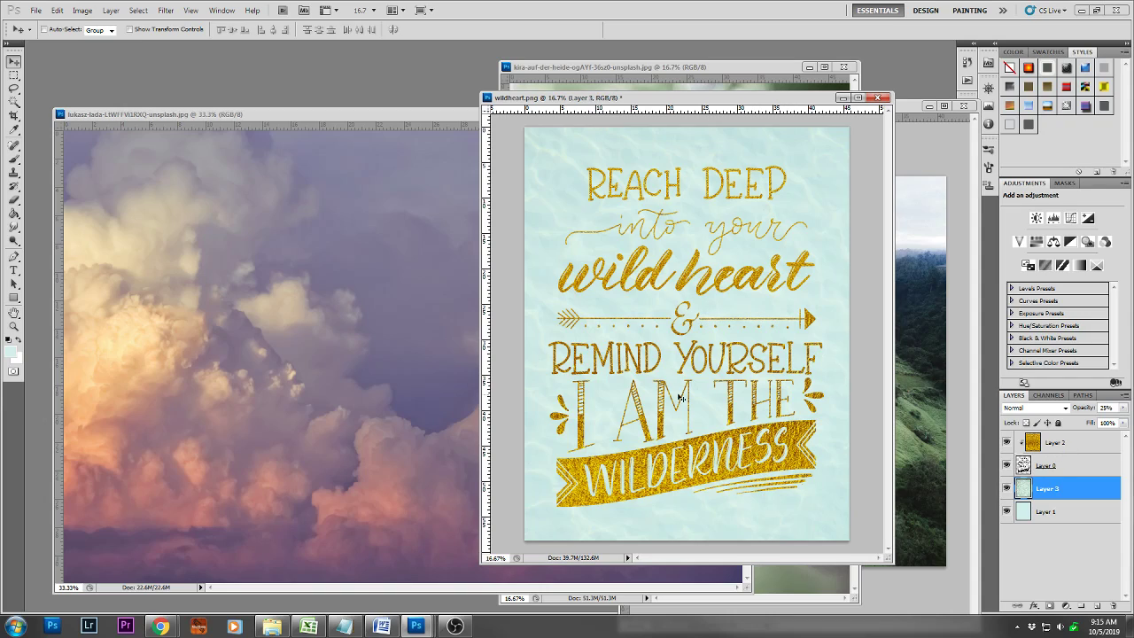
Revert wildheart.png to its saved version and copy the green hillside path photo into it beneath the lettering layer
left_click(1086, 450)
left_click_drag(1066, 443, 1115, 605)
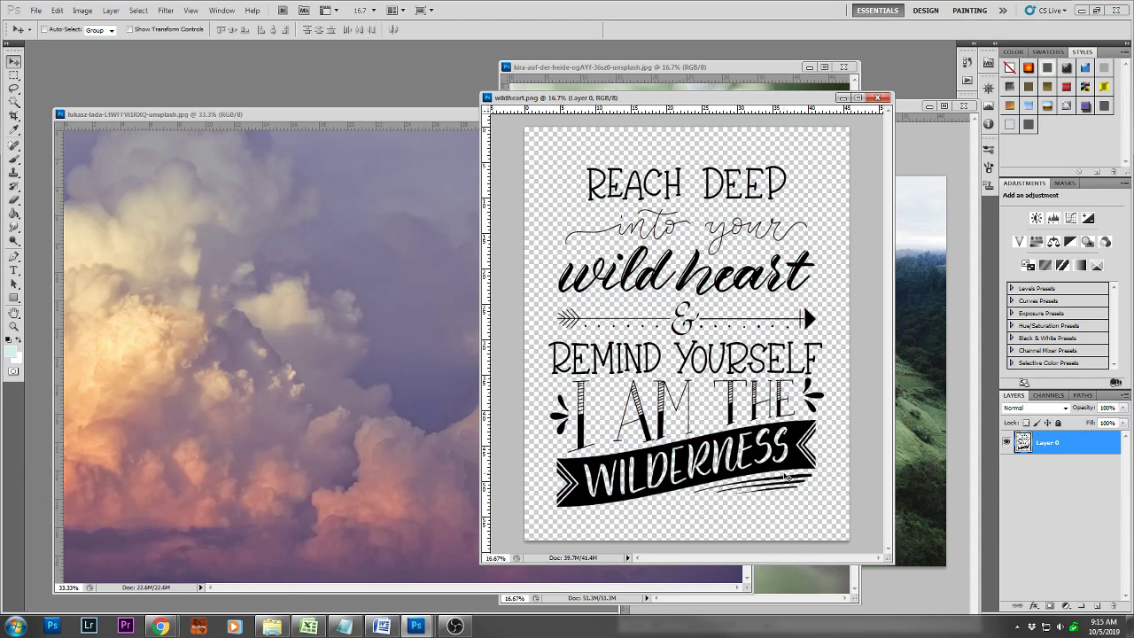
left_click(922, 416)
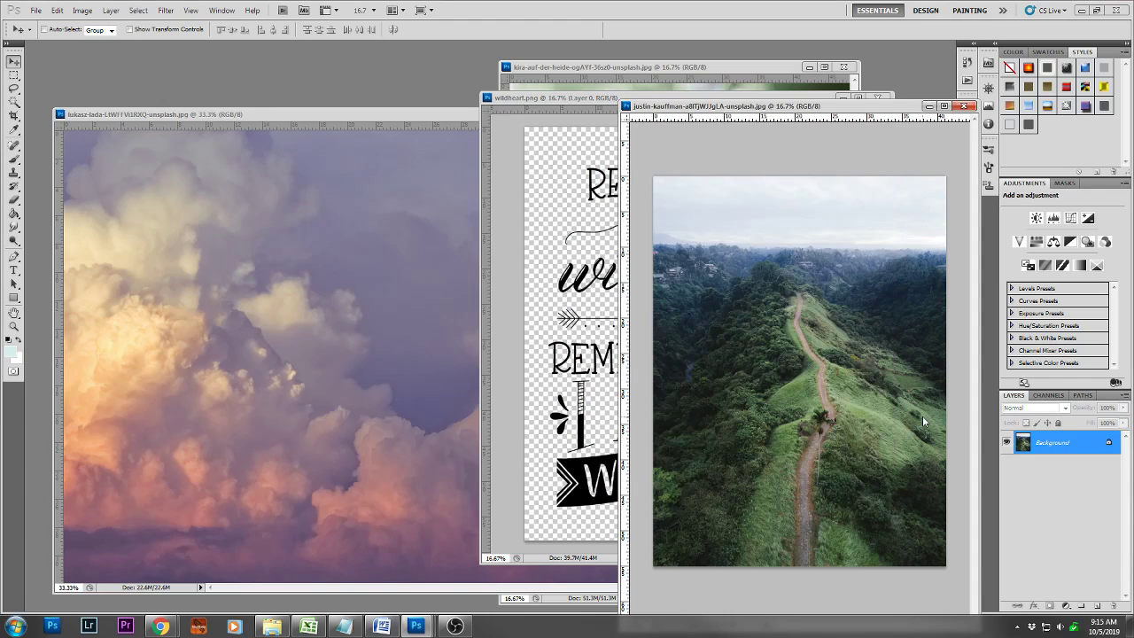
left_click_drag(810, 390, 657, 309)
left_click_drag(1024, 447, 1061, 480)
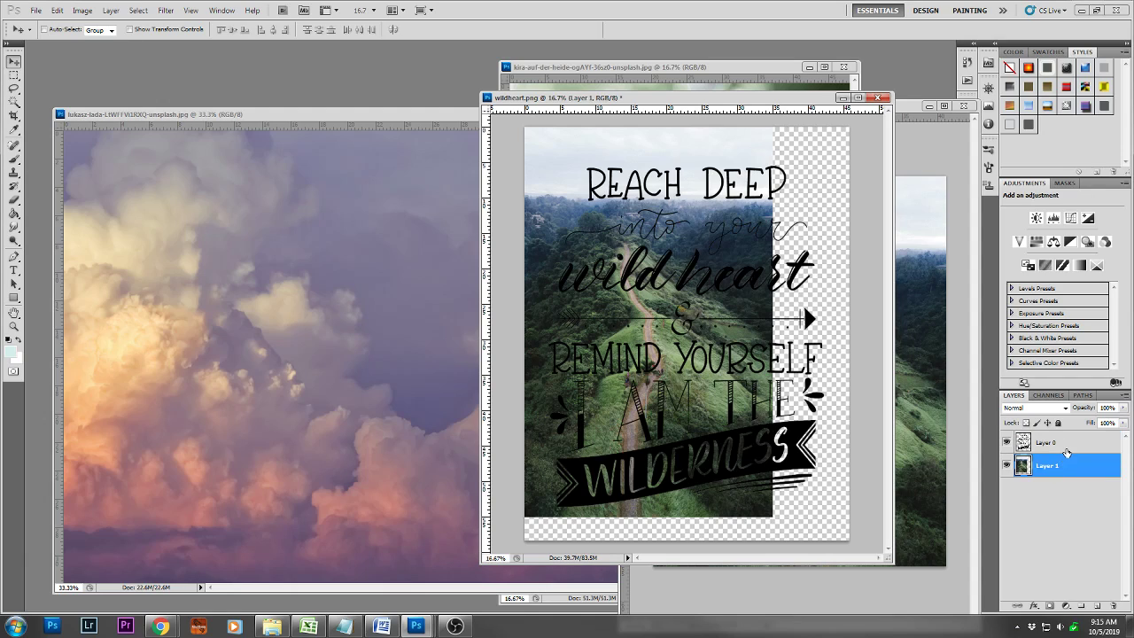
Enlarge the hillside path photo with Free Transform so that it covers the entire canvas
key("ctrl+t")
left_click_drag(773, 514, 893, 611)
key("Return")
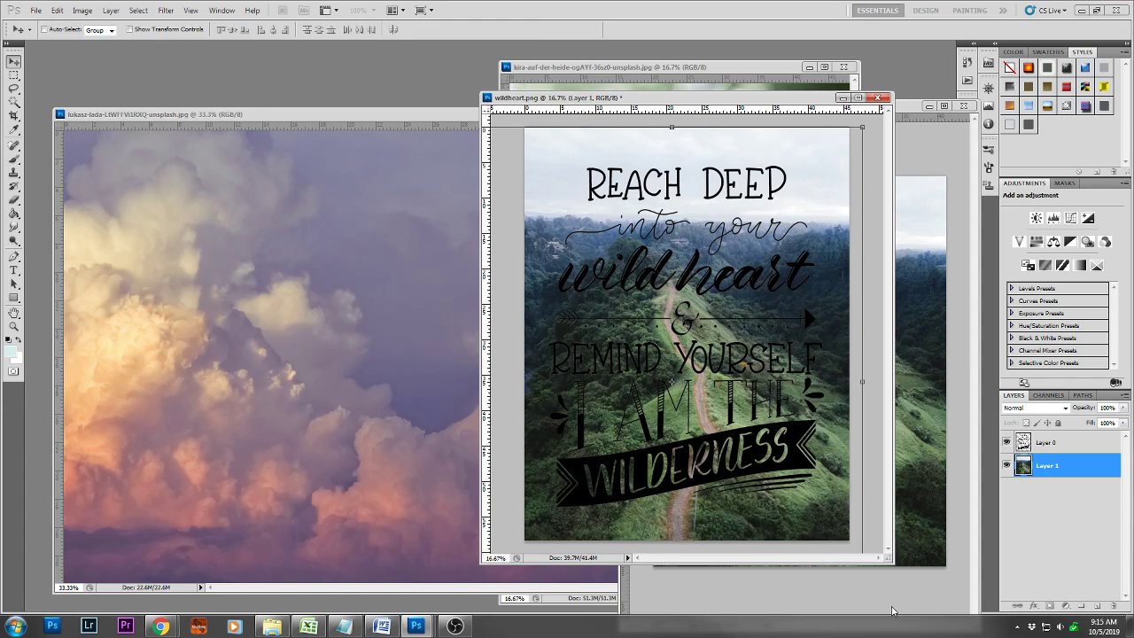
Apply a Color Overlay in near-white (fffdfd) to the lettering layer
left_click(1068, 447)
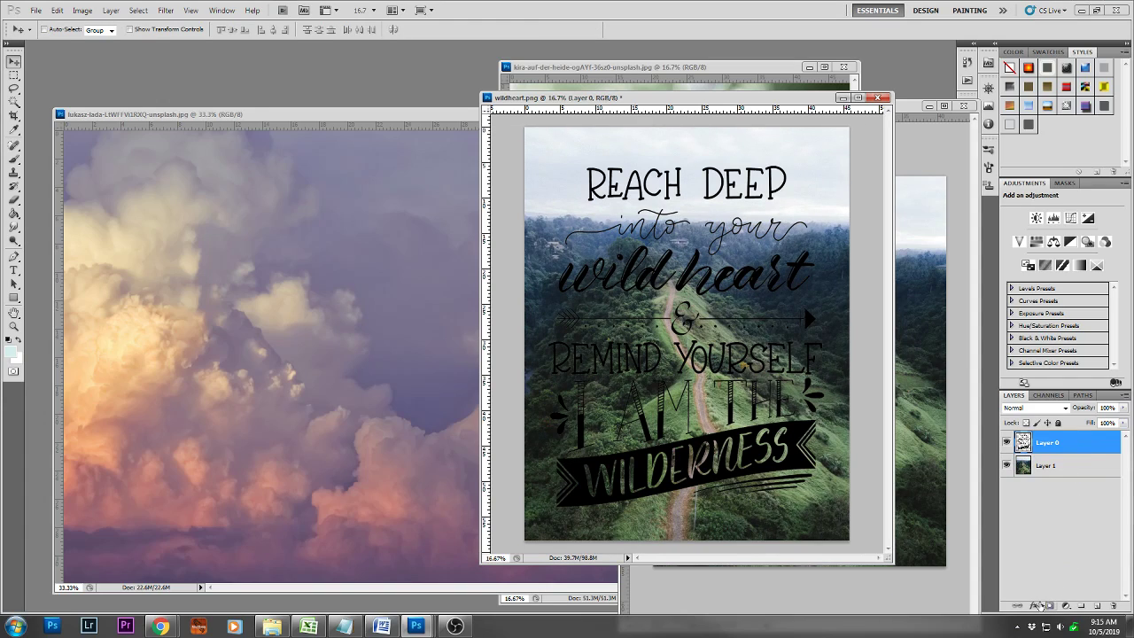
left_click(1035, 605)
left_click(1074, 561)
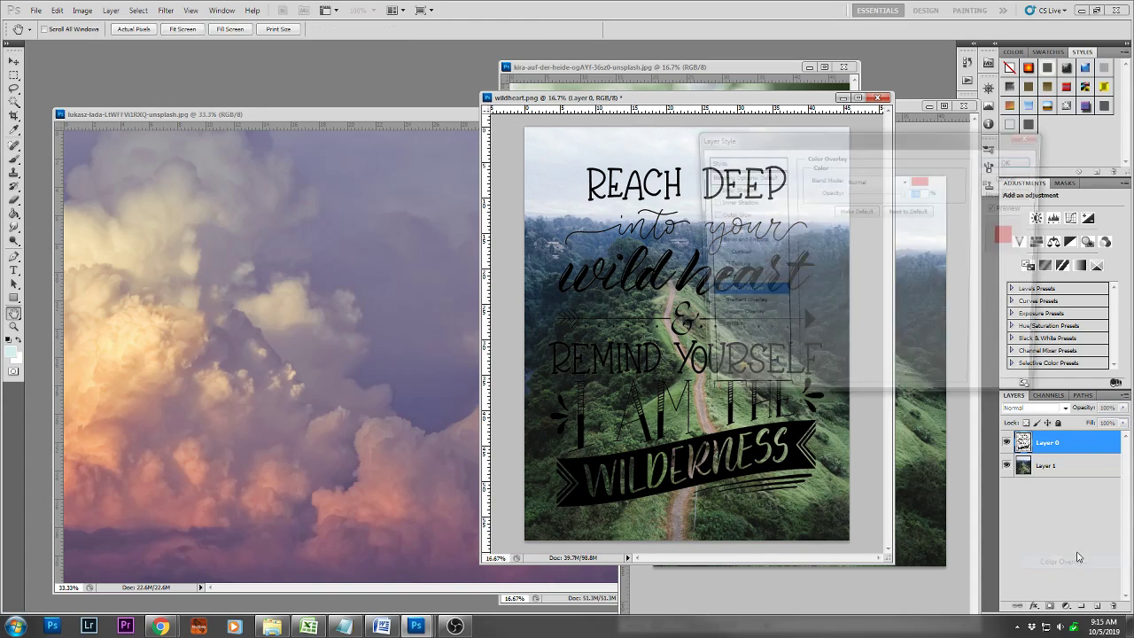
left_click(924, 180)
left_click_drag(561, 238, 546, 219)
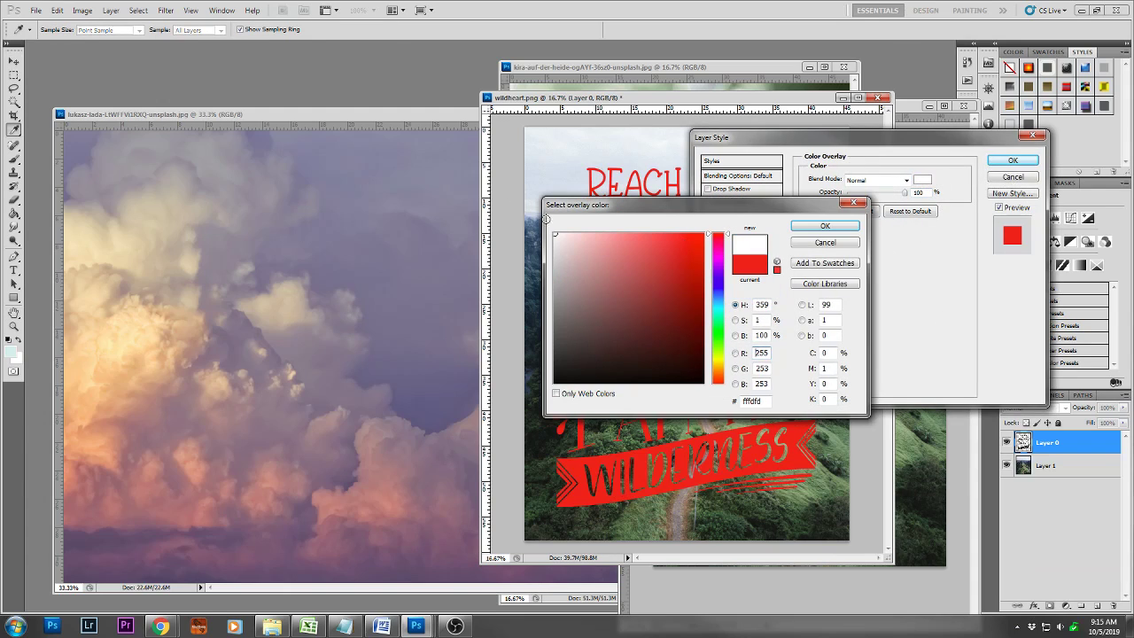
left_click(825, 226)
left_click(1013, 160)
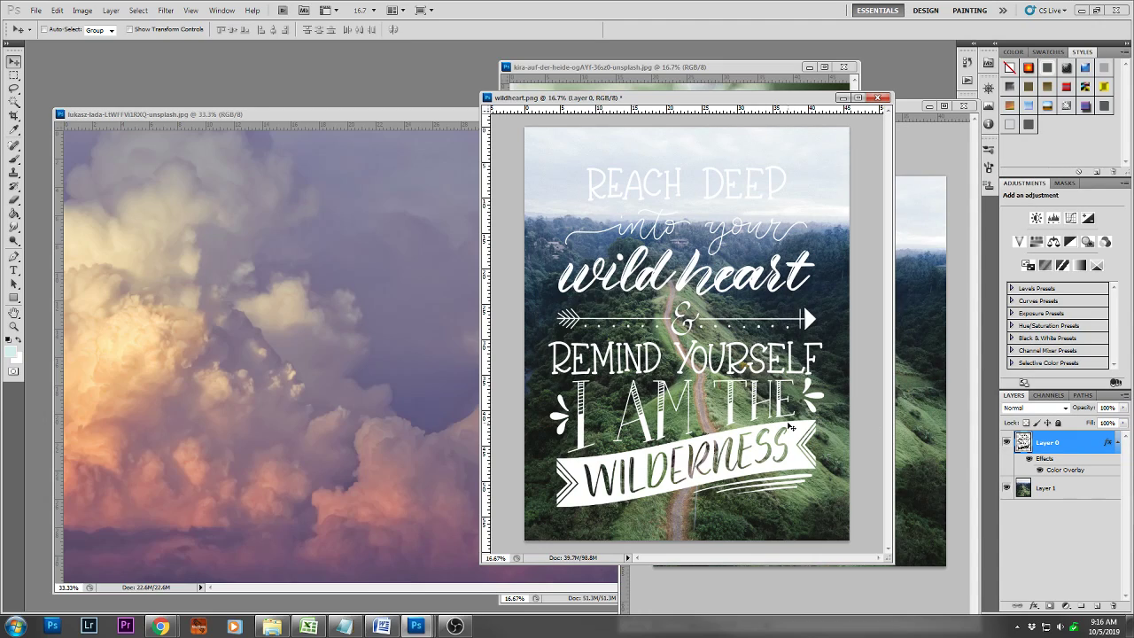
Restore wildheart.png to its saved state and copy the hillside path photo into it above the lettering layer
key("F12")
left_click_drag(922, 395, 732, 367)
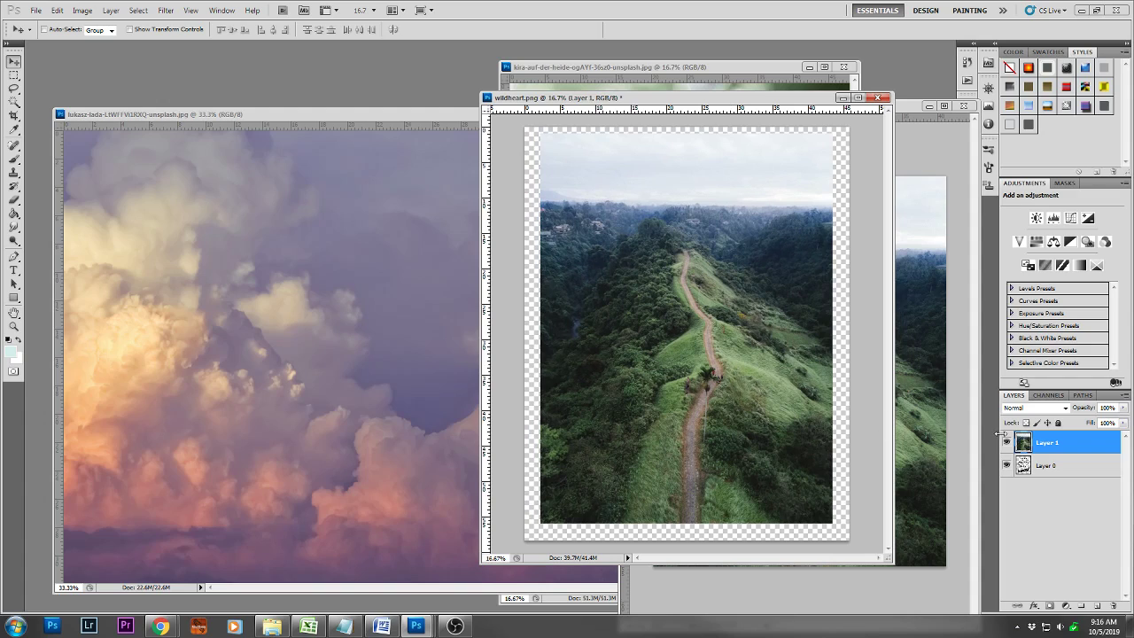
Clip the hillside path photo to the lettering layer with a clipping mask
right_click(1042, 443)
left_click(1044, 298)
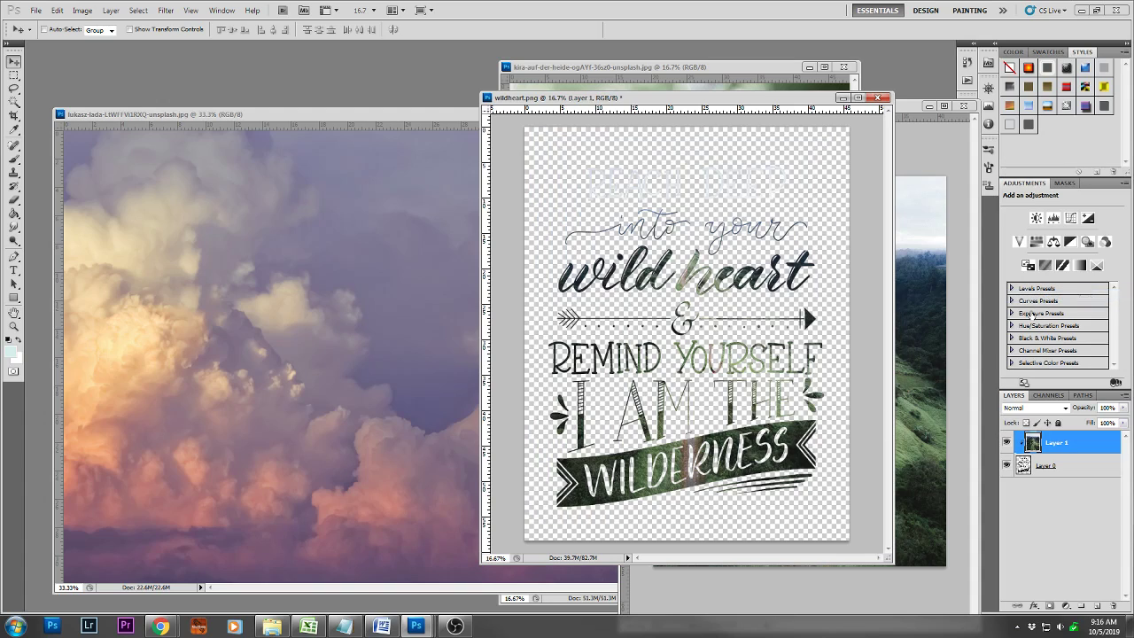
key("ctrl+t")
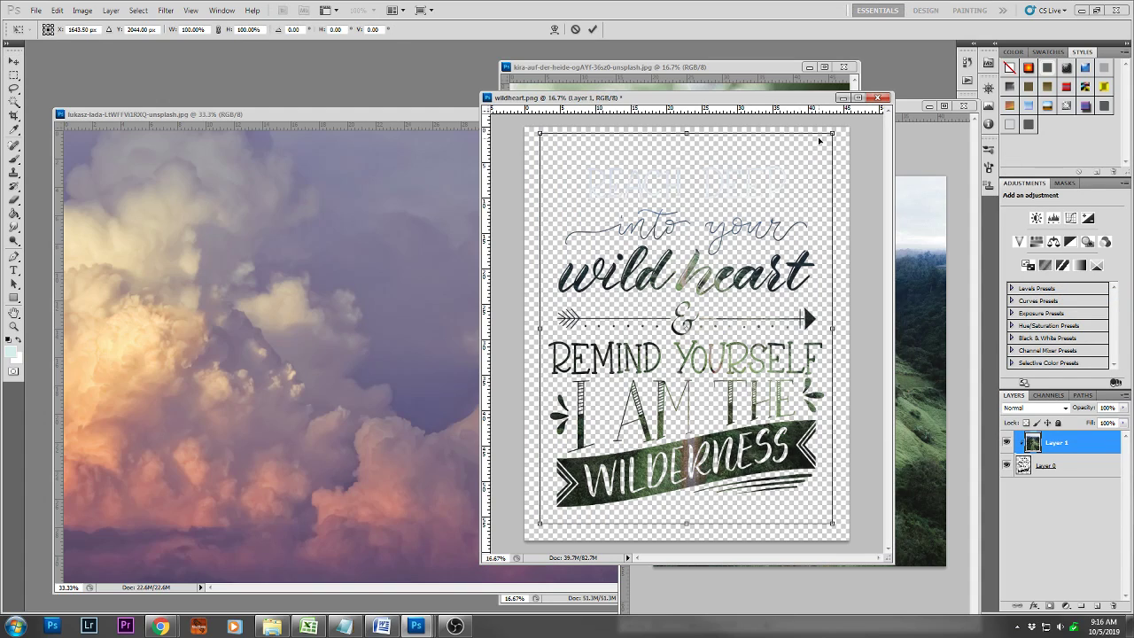
key("Return")
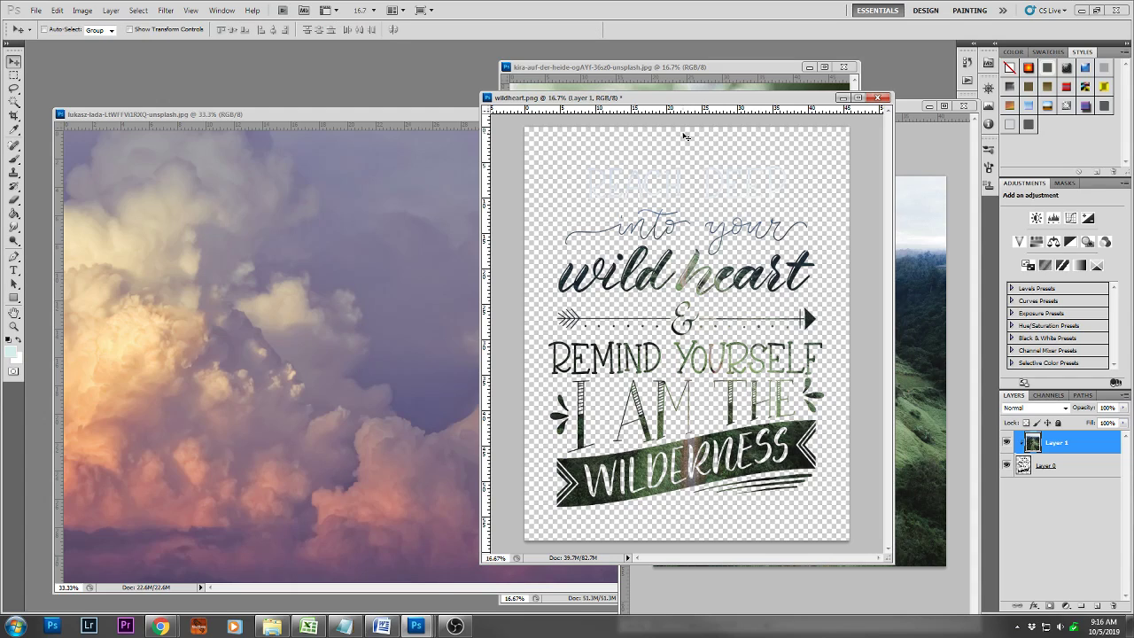
Copy the photo of the hand holding a leaf into wildheart.png and place it beneath the lettering layer
left_click(713, 74)
left_click_drag(701, 67, 468, 67)
left_click_drag(455, 340, 728, 331)
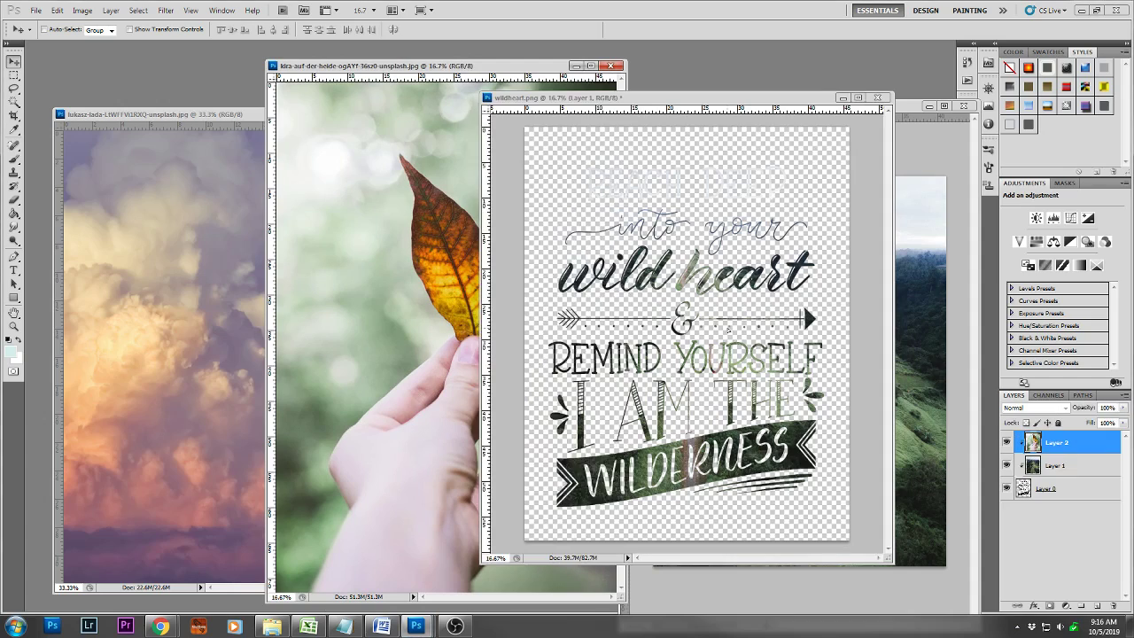
left_click_drag(1074, 446, 1070, 504)
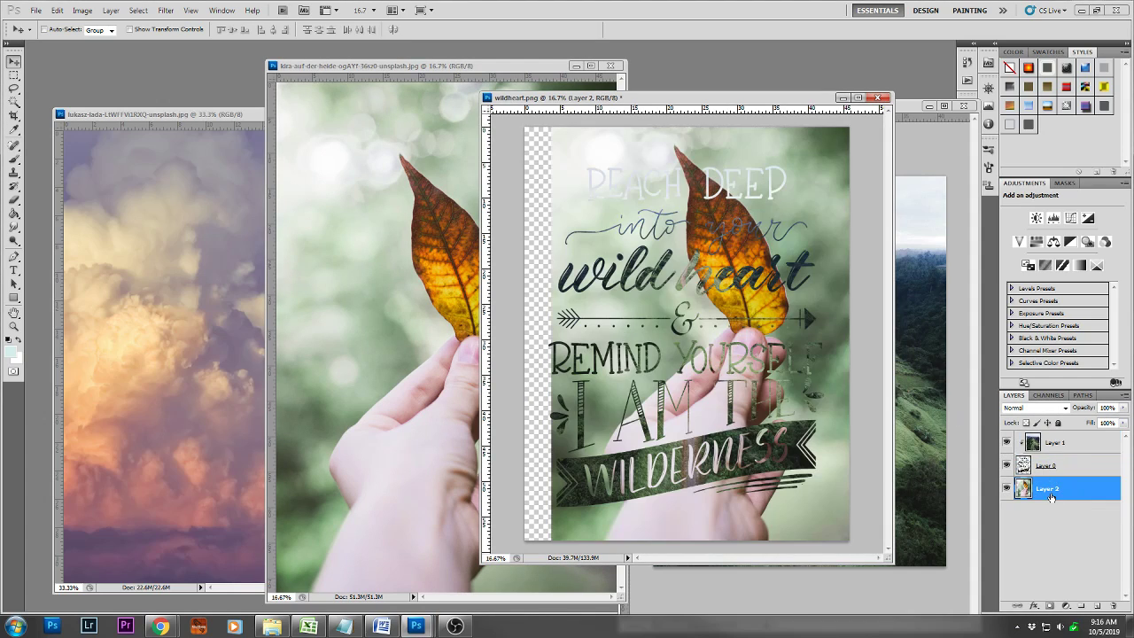
Reposition the leaf photo with Free Transform so that it covers the entire canvas
key("ctrl+t")
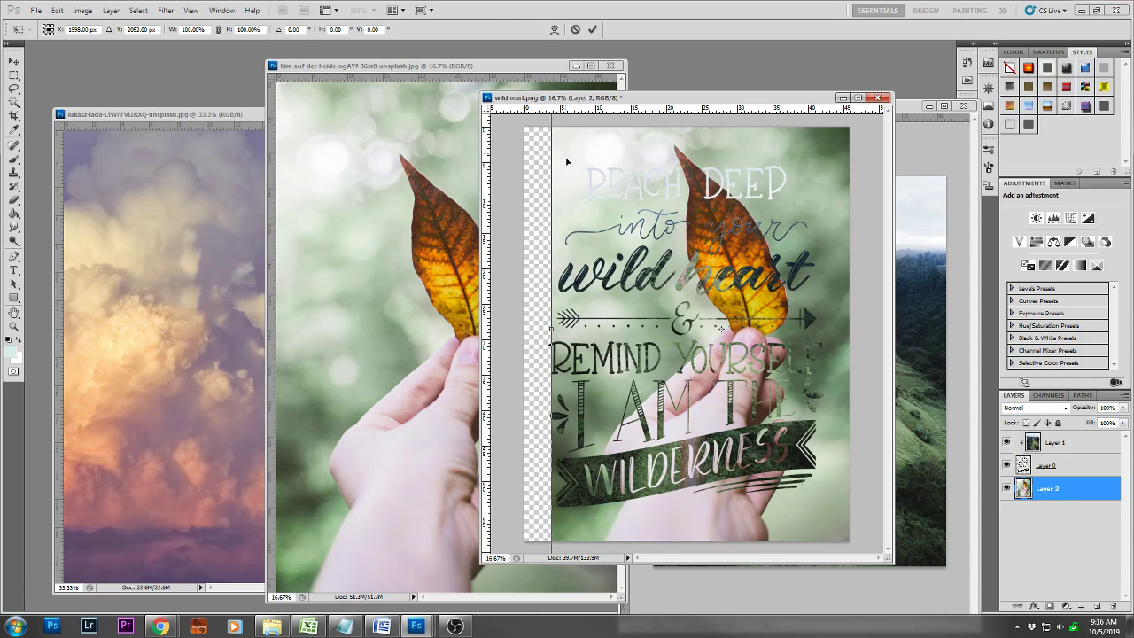
left_click_drag(601, 499, 549, 520)
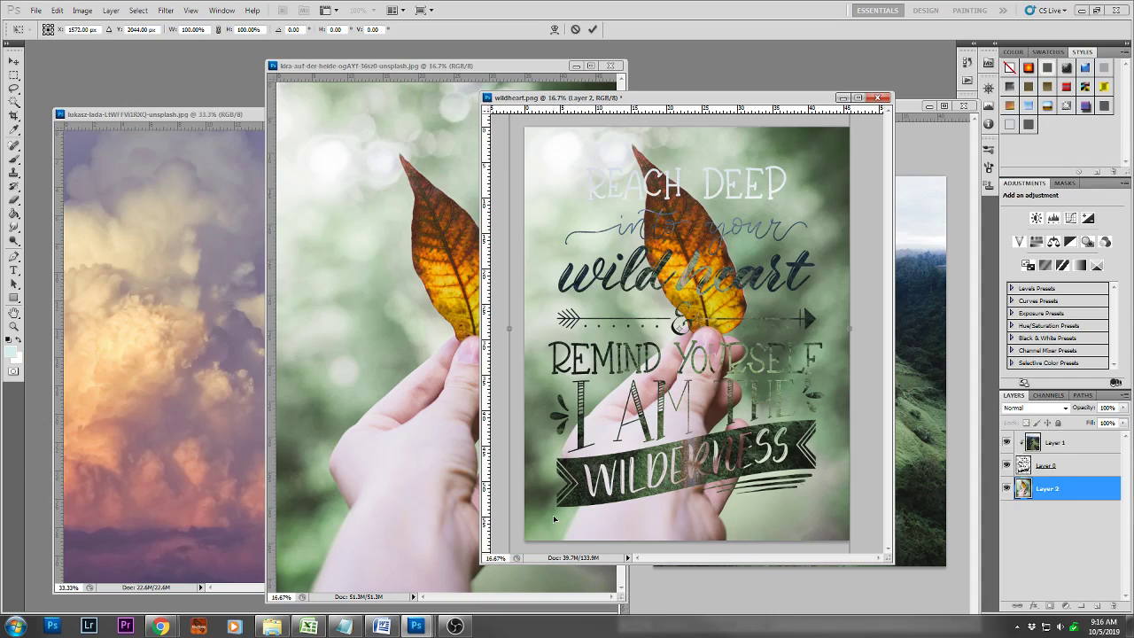
key("Return")
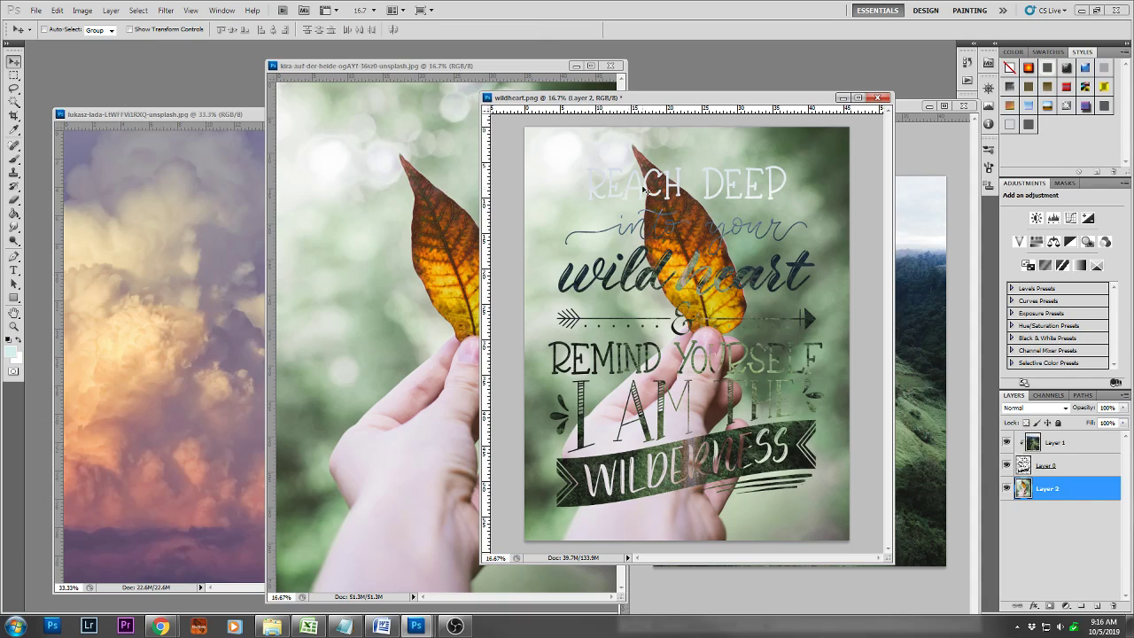
left_click_drag(686, 97, 607, 109)
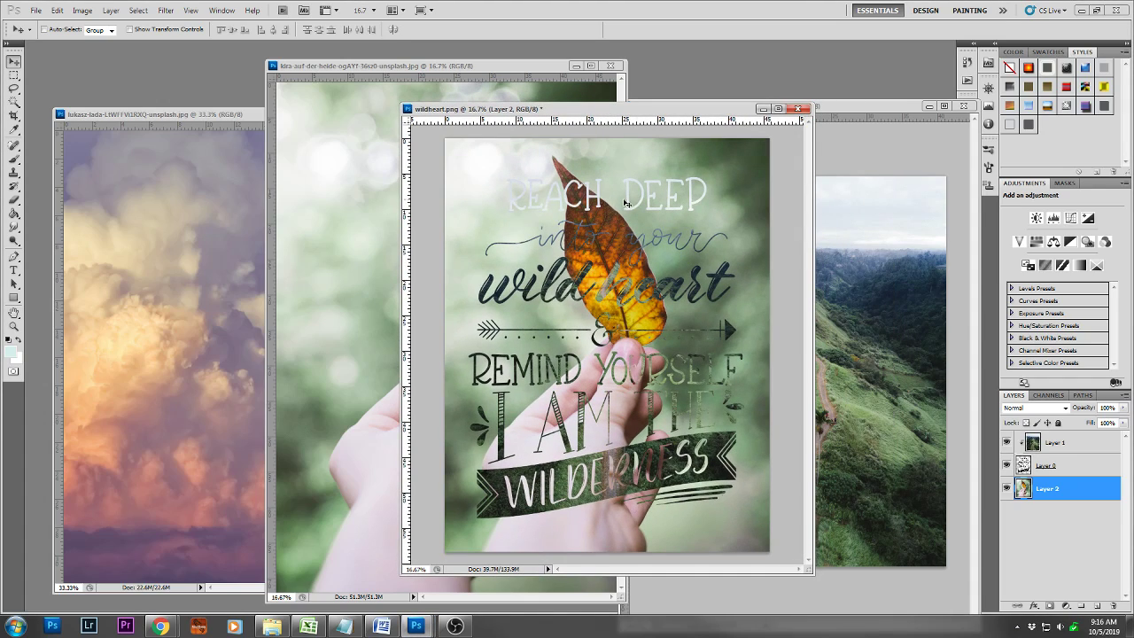
Stretch the clipped hillside photo upward to about 120% height so that its dark landscape fills the top line of lettering
left_click(856, 108)
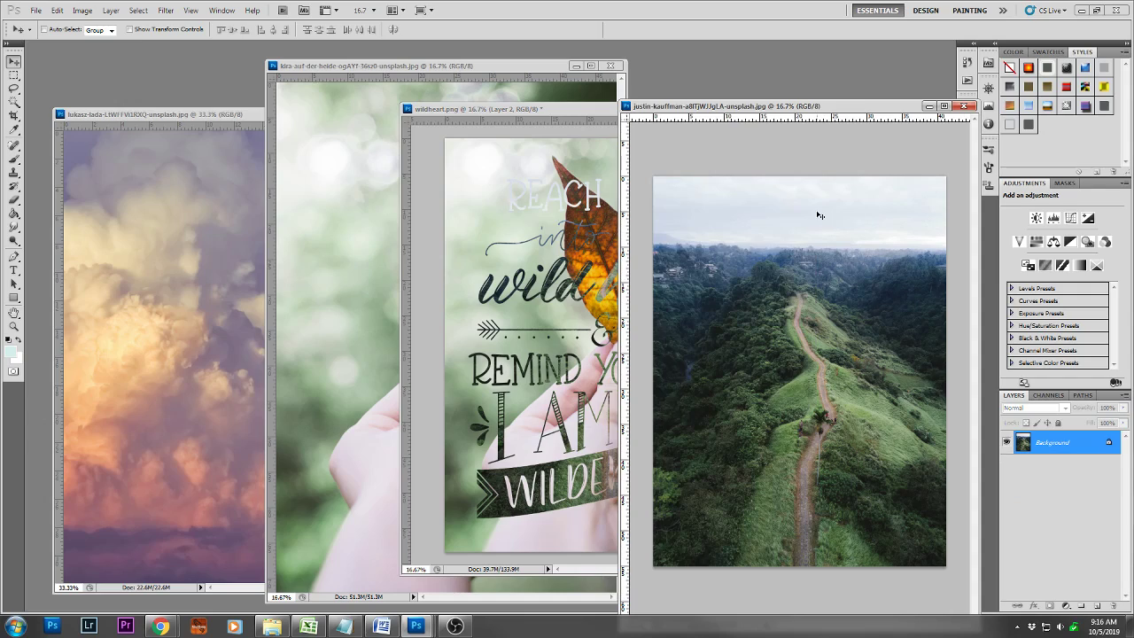
left_click(547, 213)
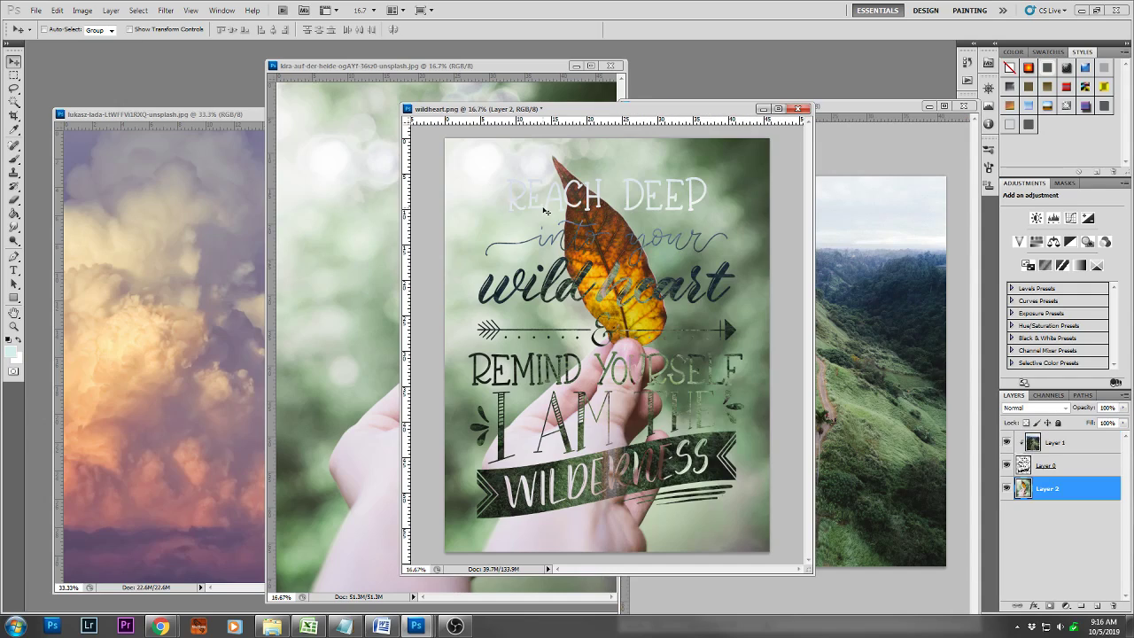
left_click(1061, 445)
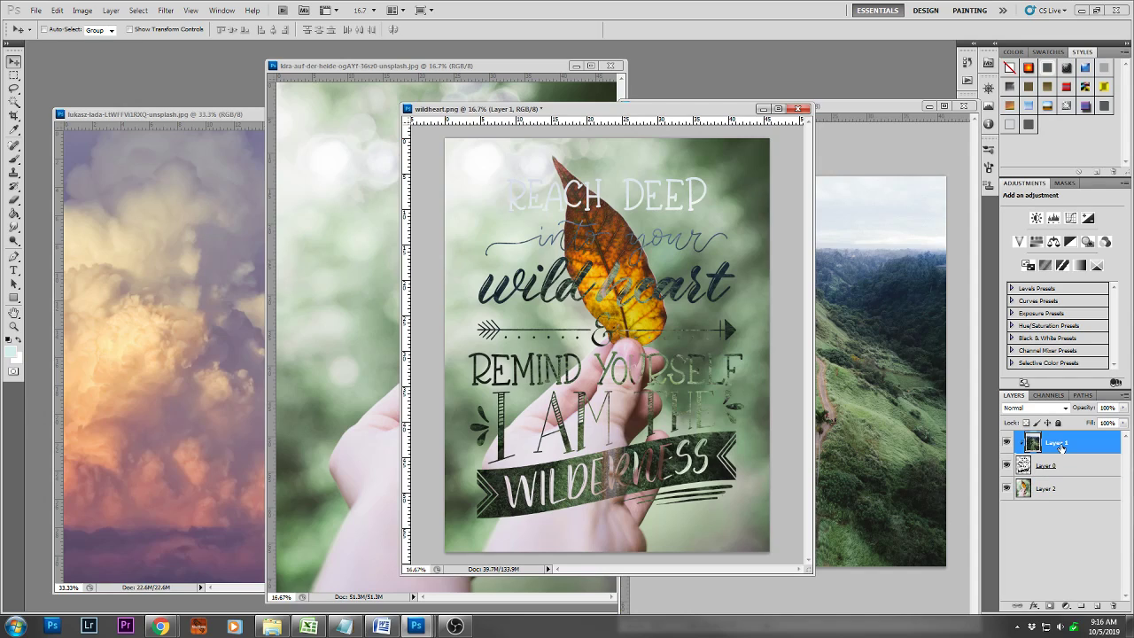
key("ctrl+t")
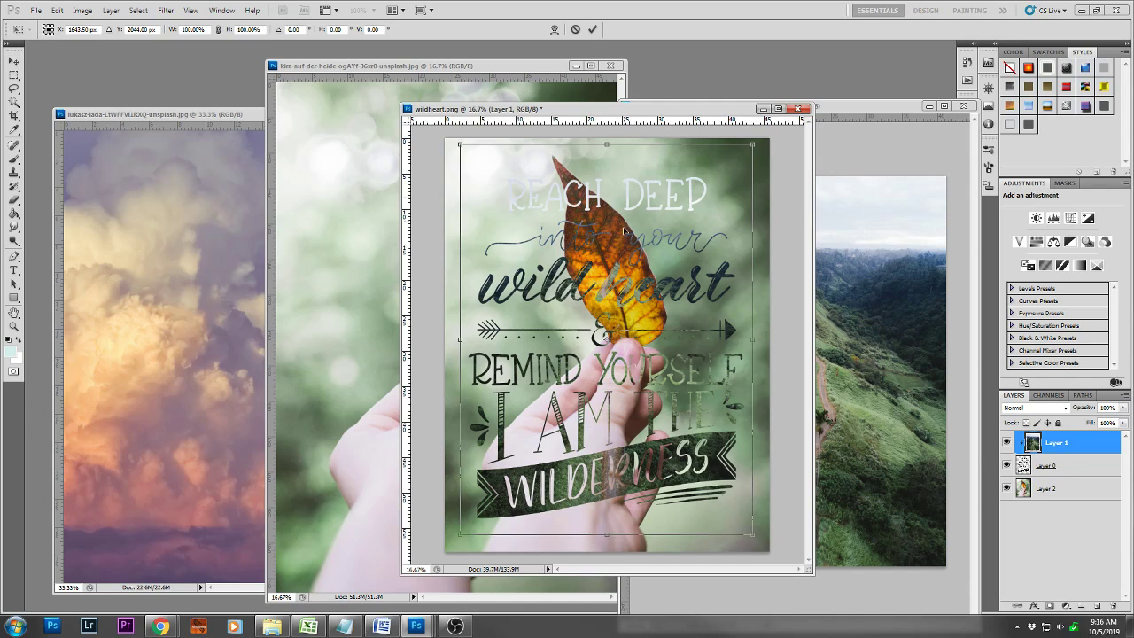
left_click_drag(608, 143, 611, 66)
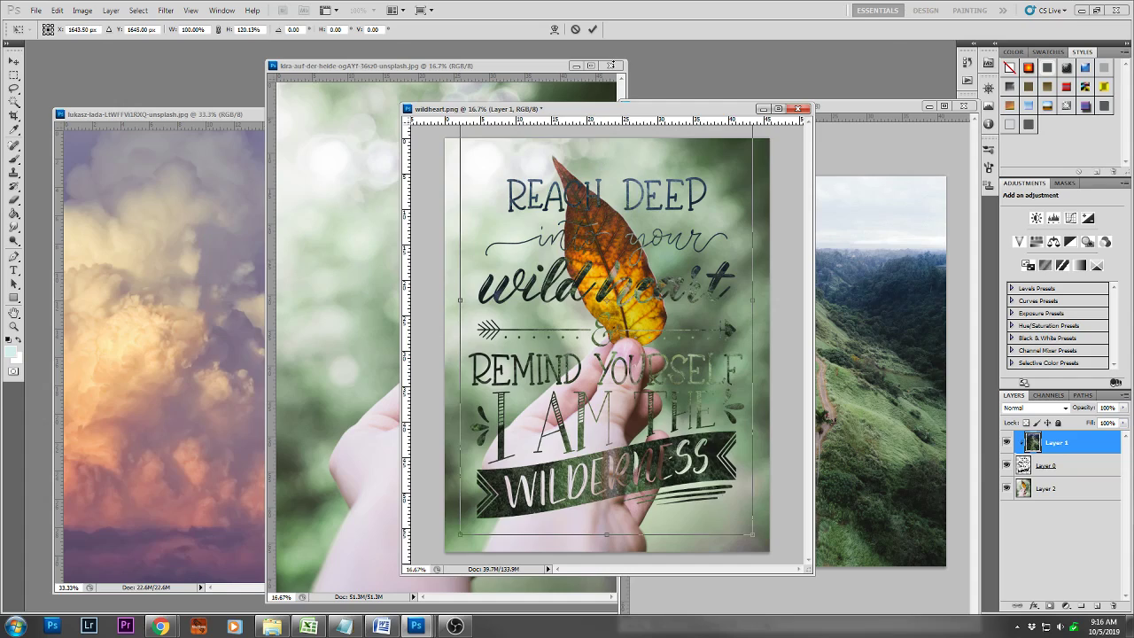
key("Return")
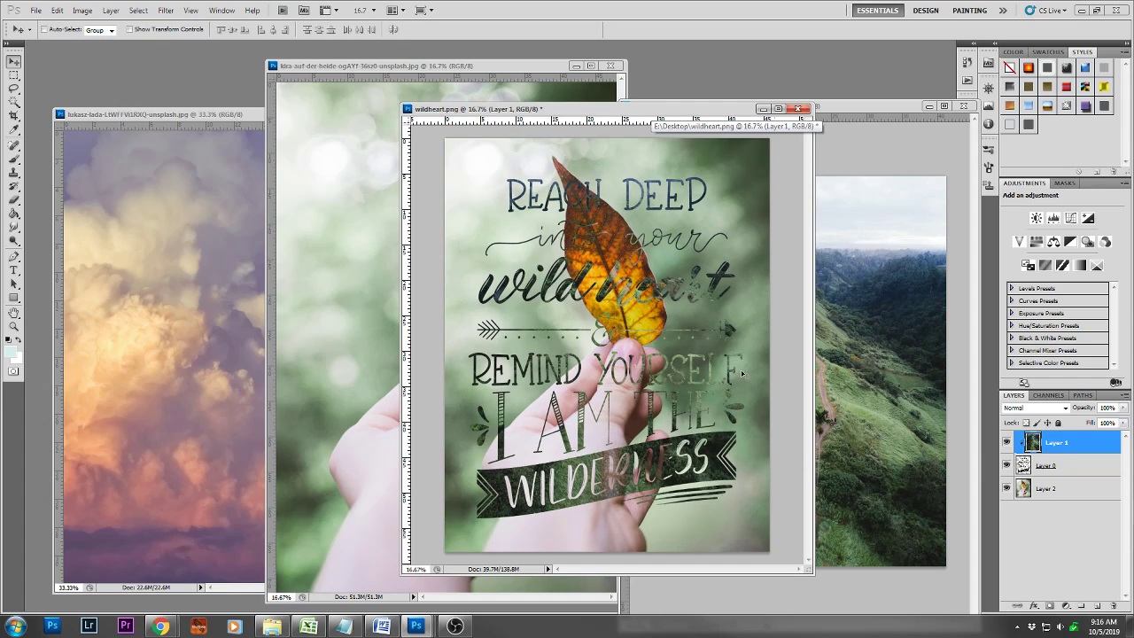
Reduce the leaf photo layer's opacity to 40%
left_click(1046, 488)
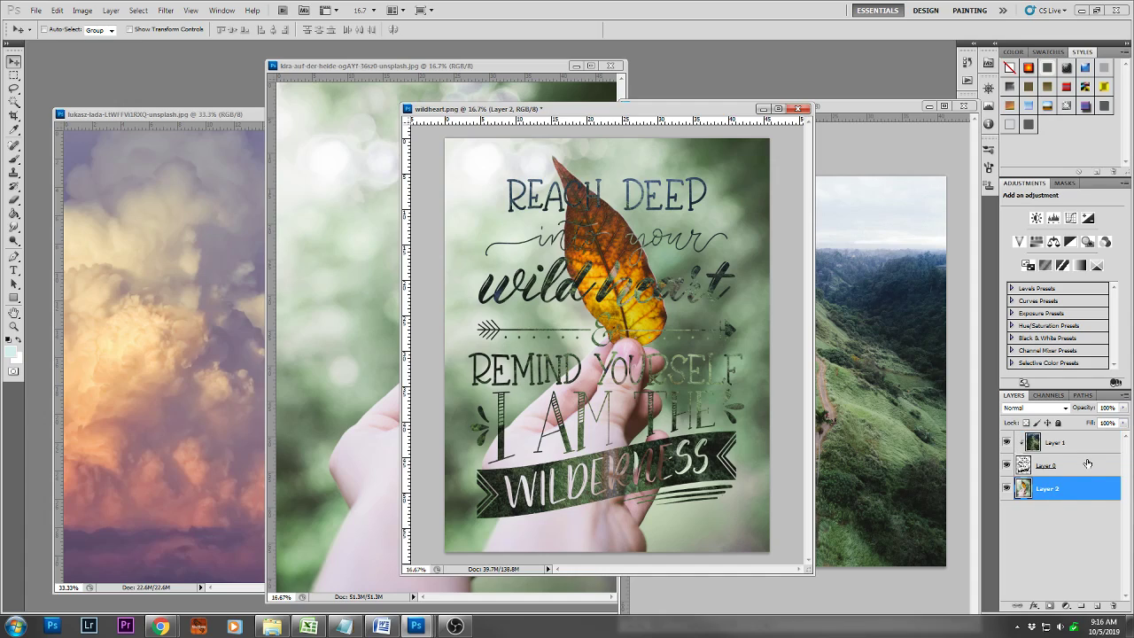
left_click(1124, 408)
left_click(1089, 424)
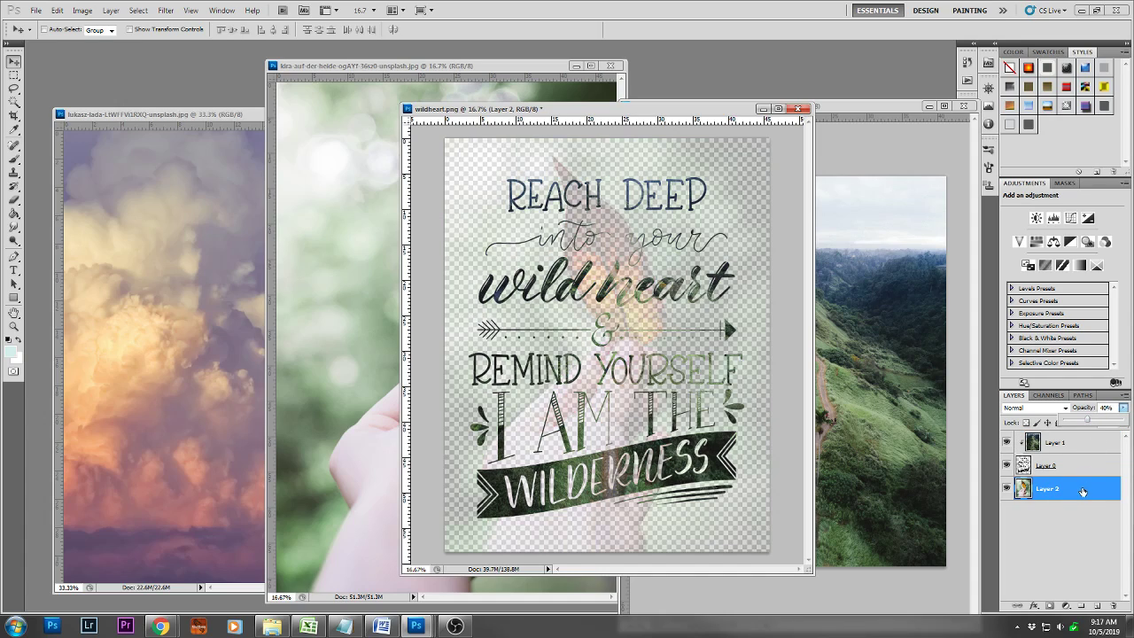
Add a new layer beneath the leaf photo and fill it with white (ffffff) using the Paint Bucket
left_click(1100, 608)
left_click_drag(1044, 491, 1052, 509)
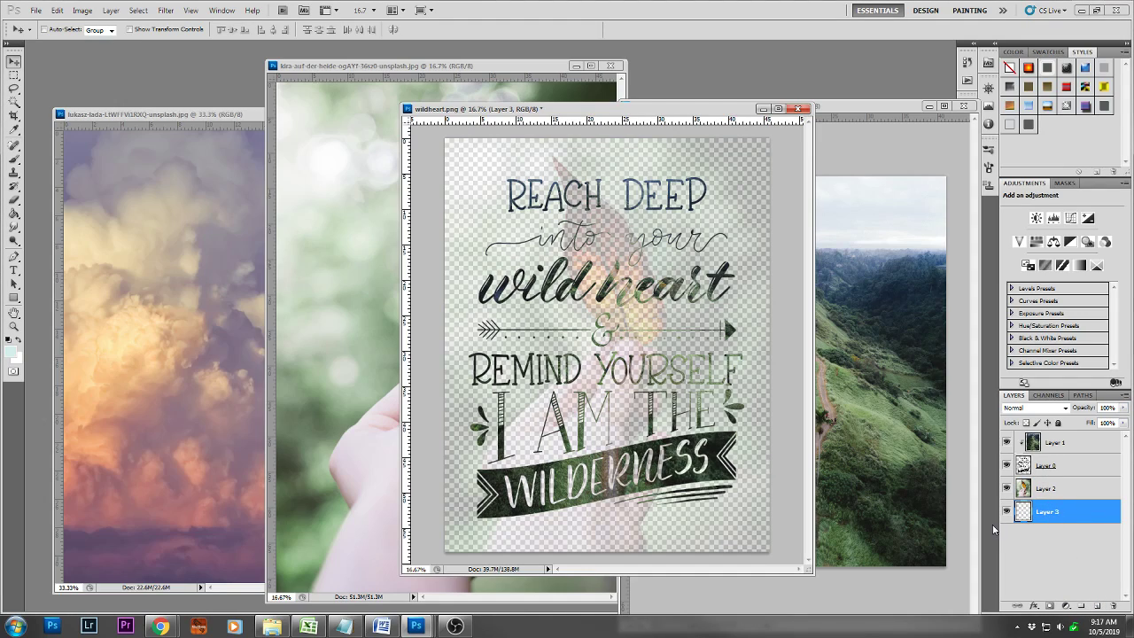
key("i")
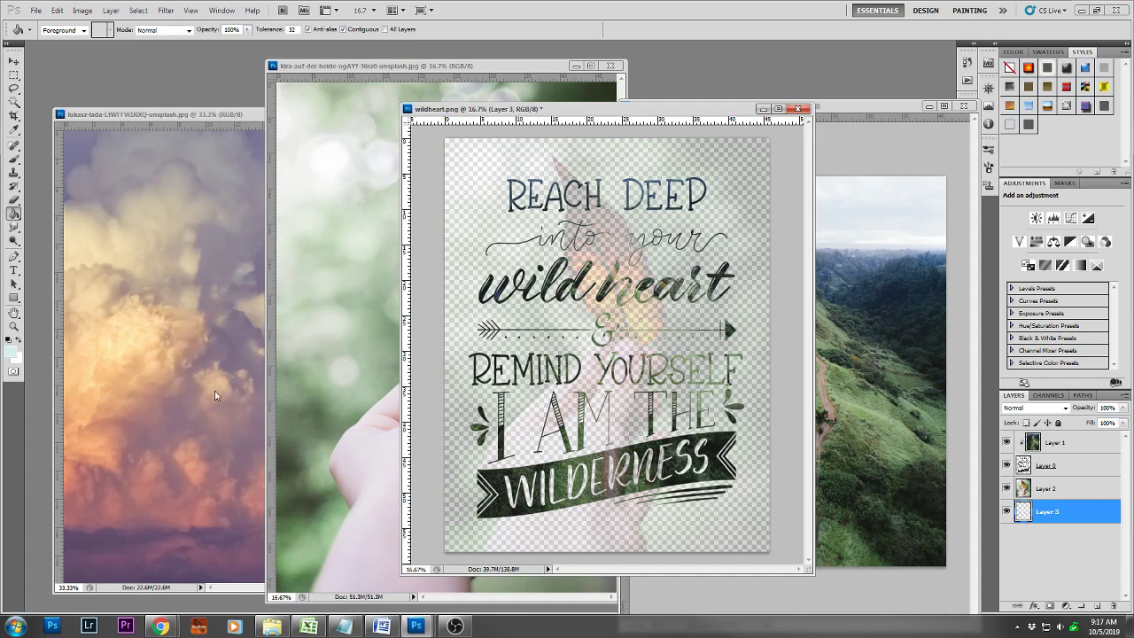
left_click(12, 352)
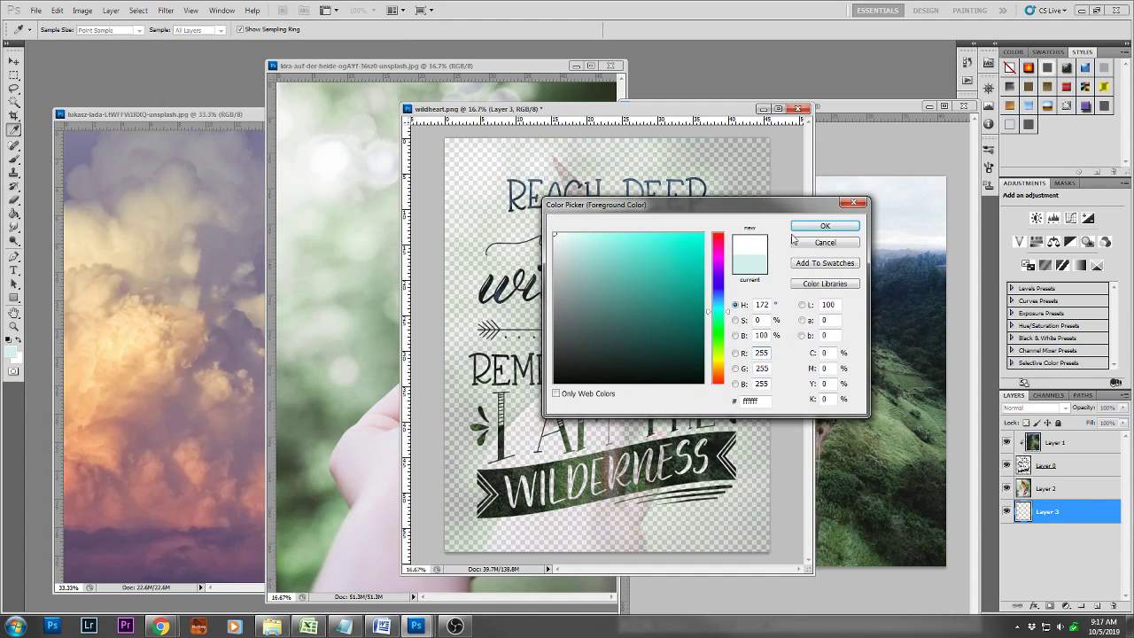
left_click(825, 226)
key("g")
left_click(725, 279)
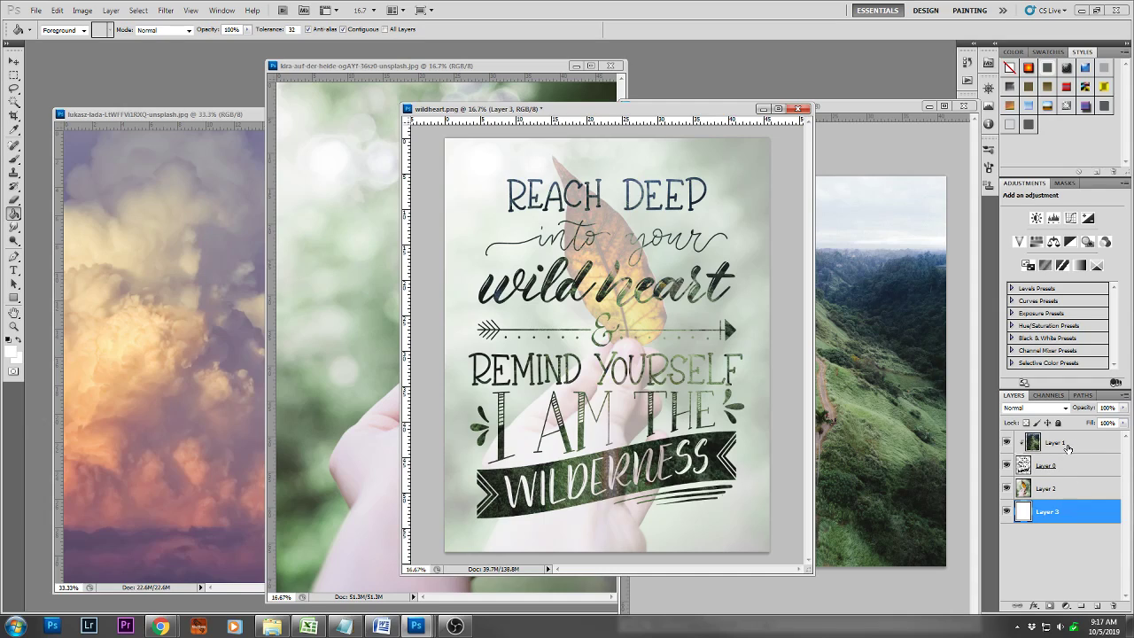
Revert wildheart.png to its saved version with only the black lettering layer
left_click(901, 426)
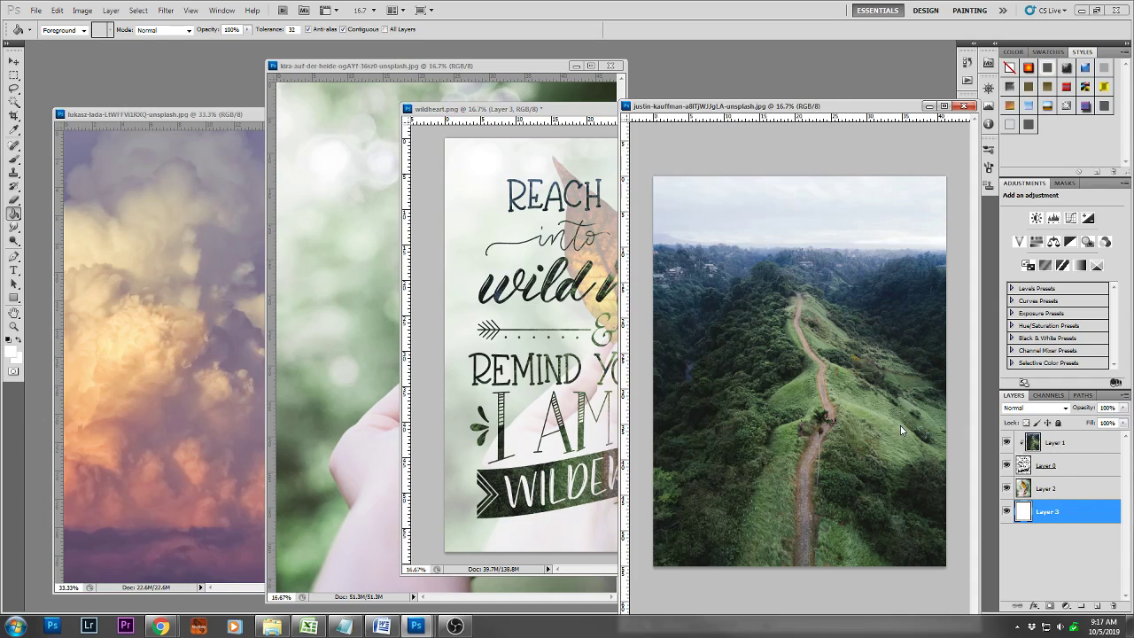
left_click(552, 385)
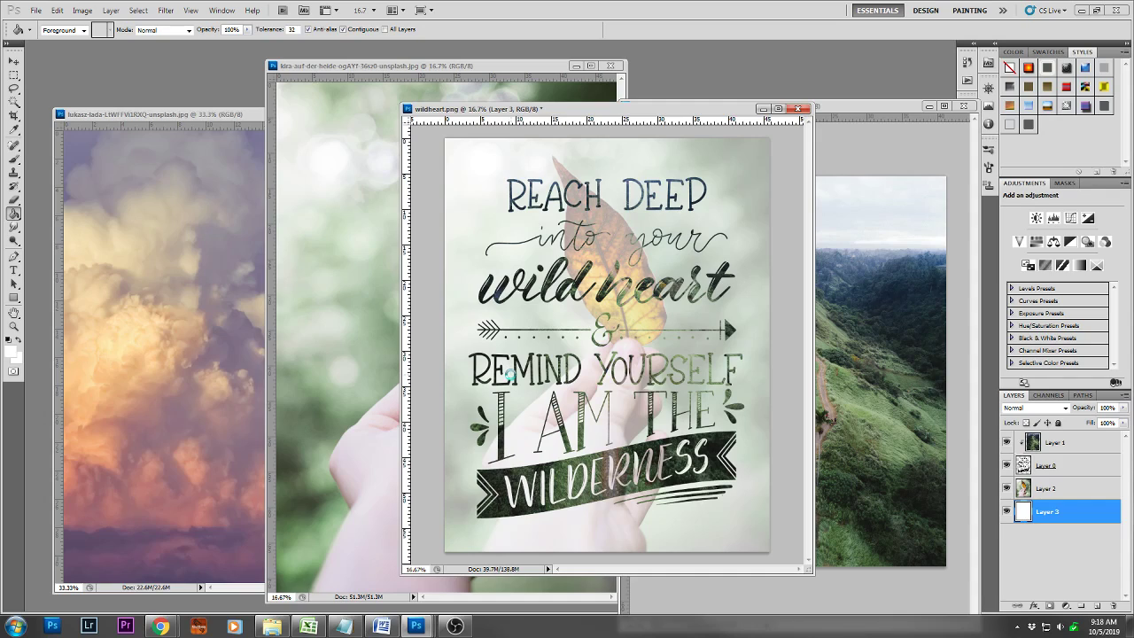
key("F12")
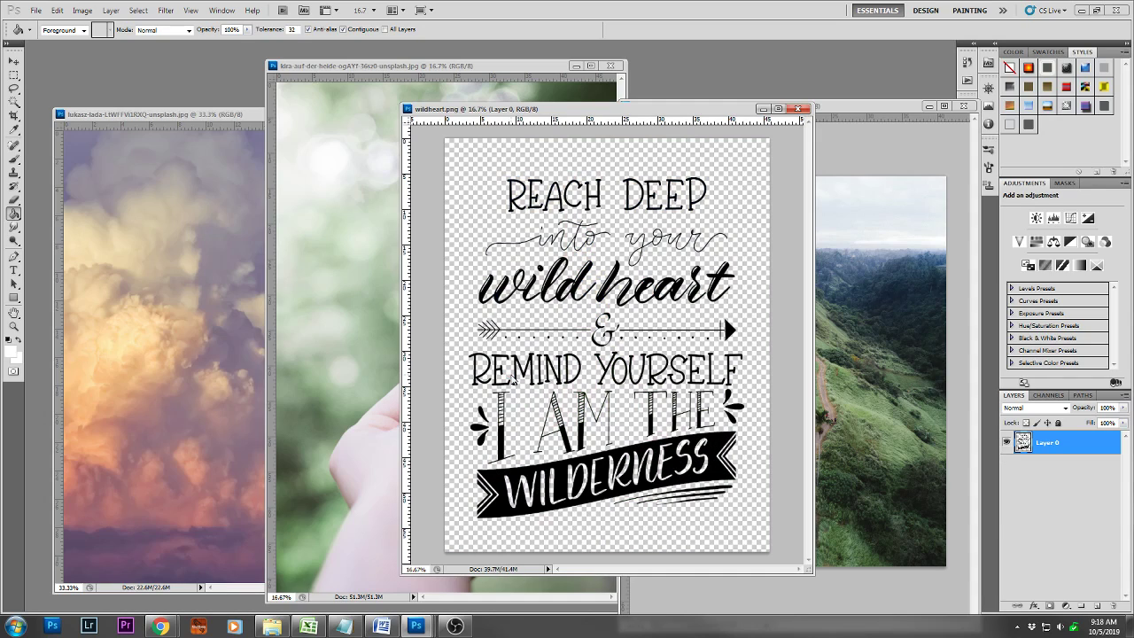